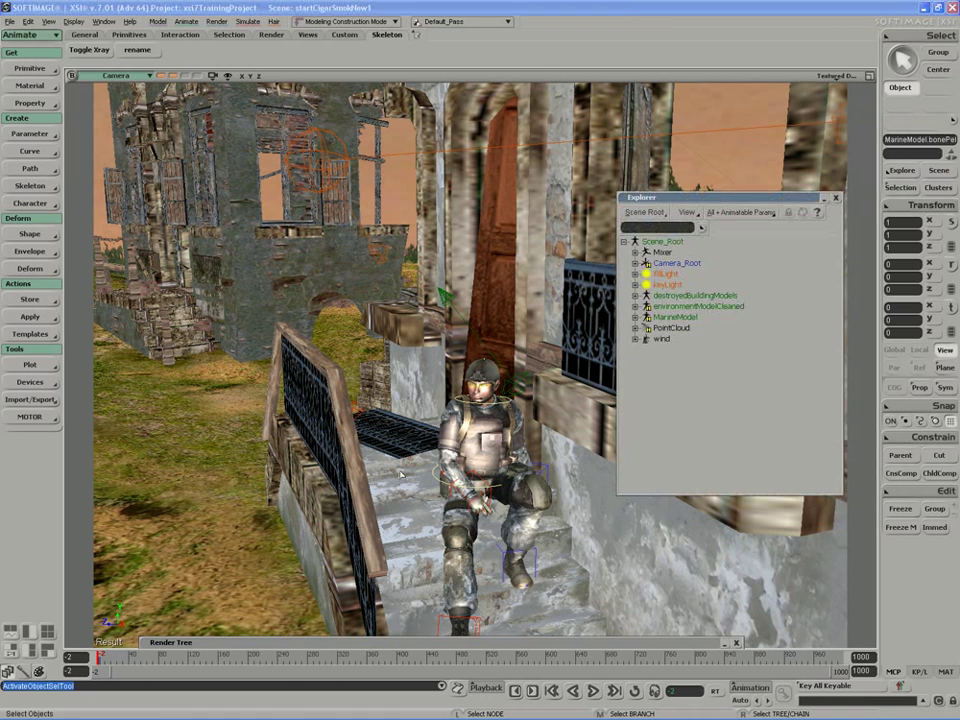
Select PointCloud in the scene explorer and run the smoke simulation forward to frame 113
{"action": "left_click_drag", "start_coordinate": [647, 200], "coordinate": [673, 80]}
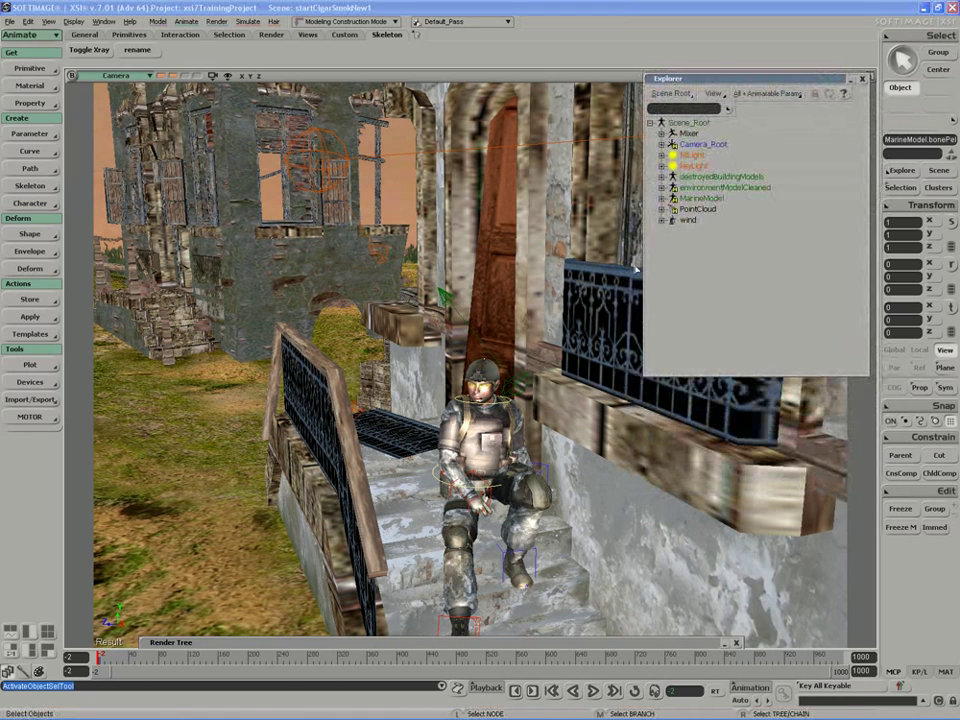
{"action": "left_click", "coordinate": [695, 209]}
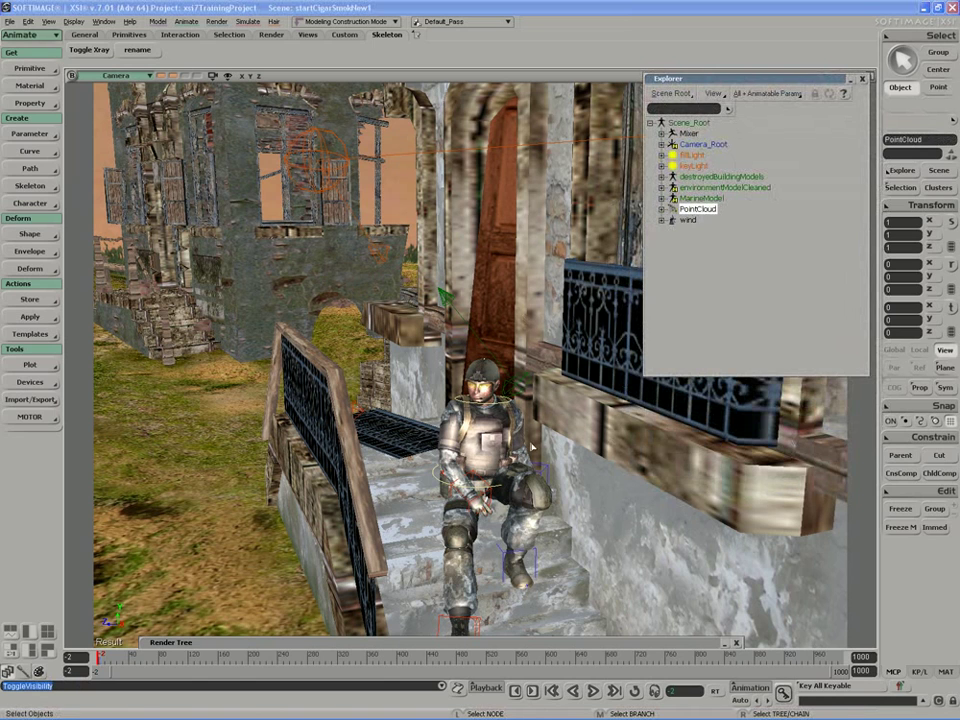
{"action": "left_click", "coordinate": [593, 691]}
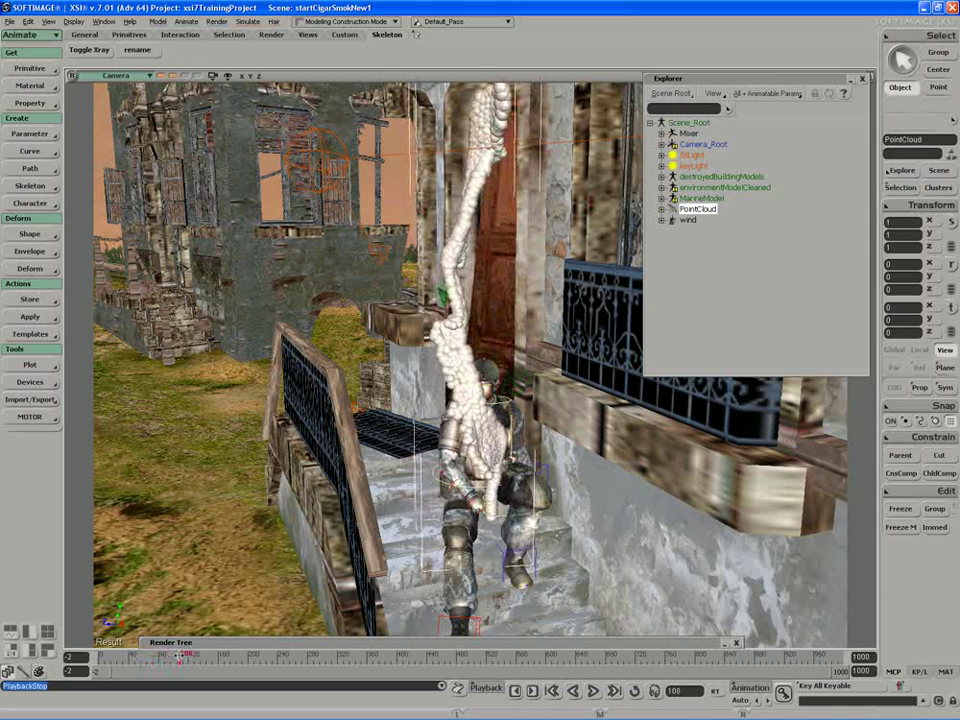
{"action": "left_click_drag", "start_coordinate": [181, 656], "coordinate": [184, 656]}
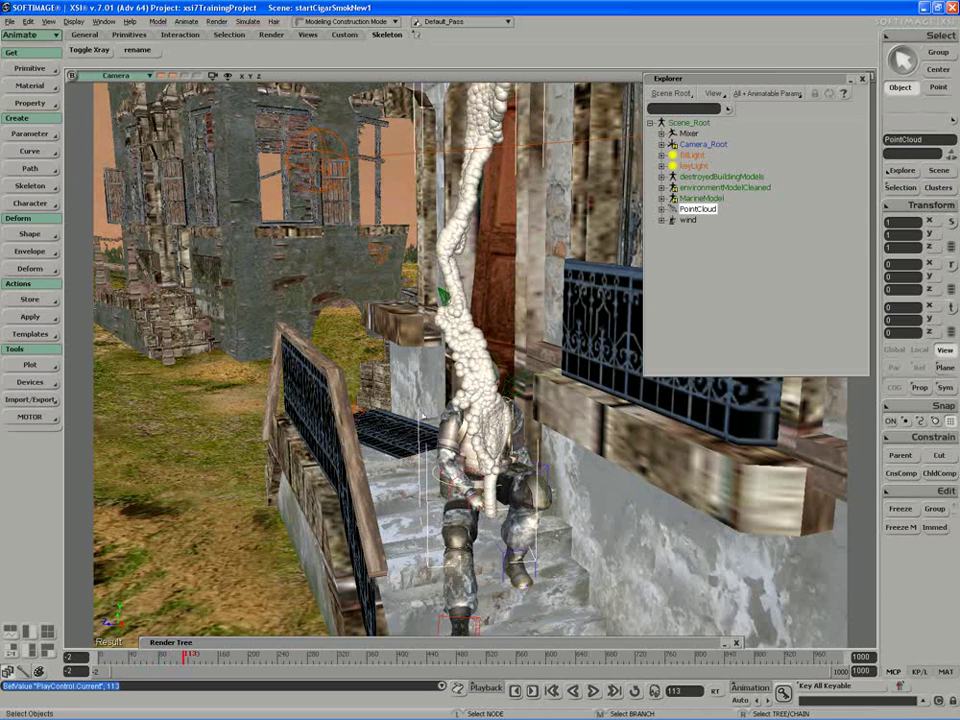
Set the PointCloud's smoke at frame 113 as its ICE initial state
{"action": "scroll", "coordinate": [446, 397], "scroll_direction": "down", "scroll_amount": 5}
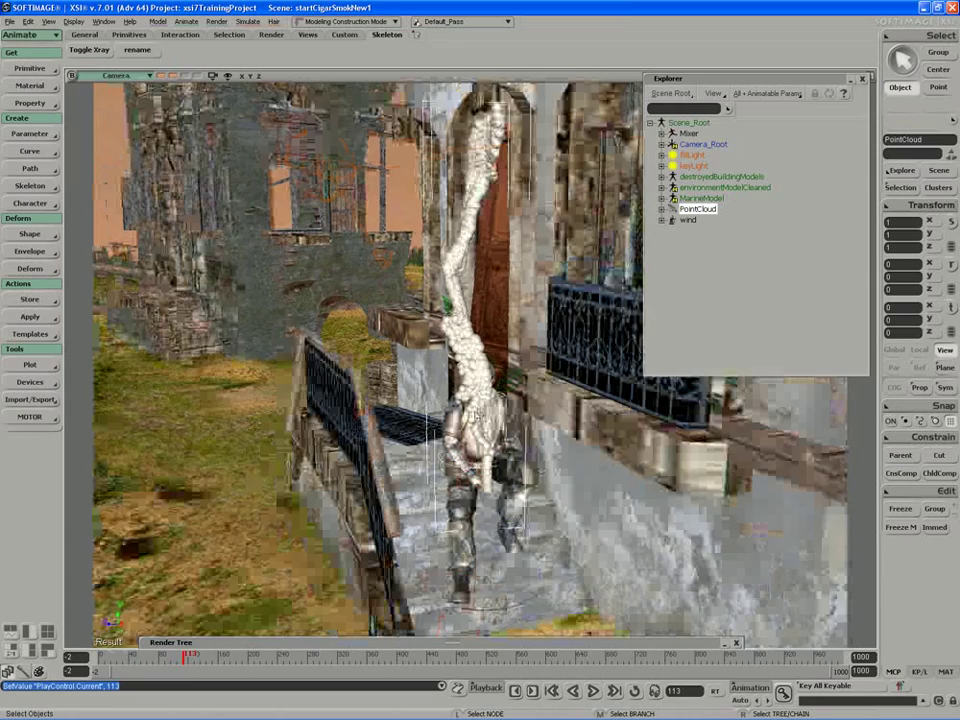
{"action": "scroll", "coordinate": [446, 397], "scroll_direction": "up", "scroll_amount": 5}
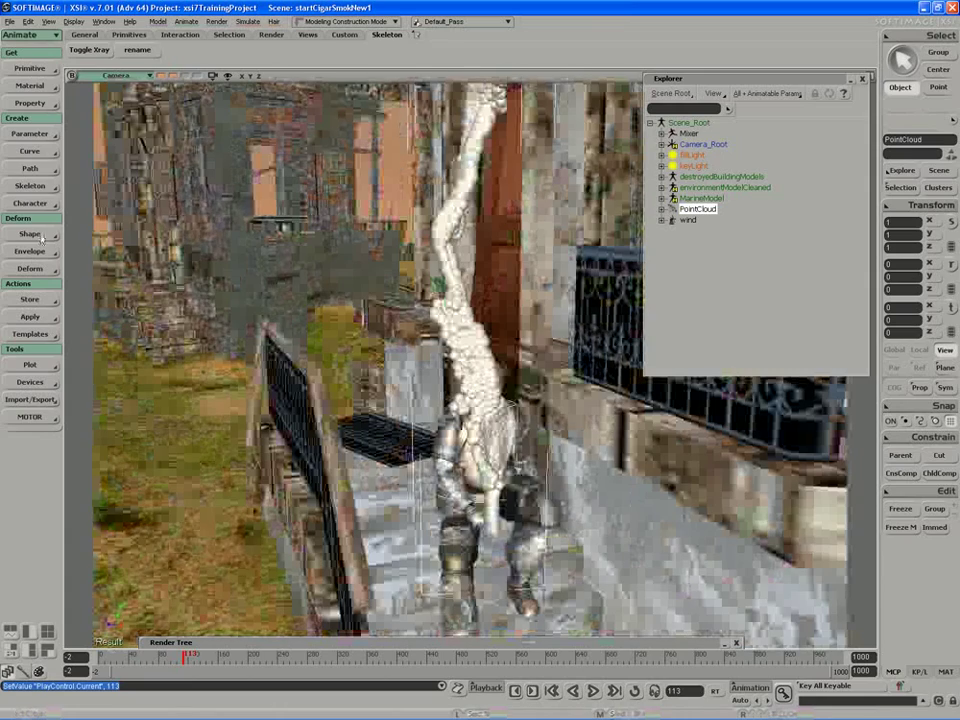
{"action": "key", "text": "4"}
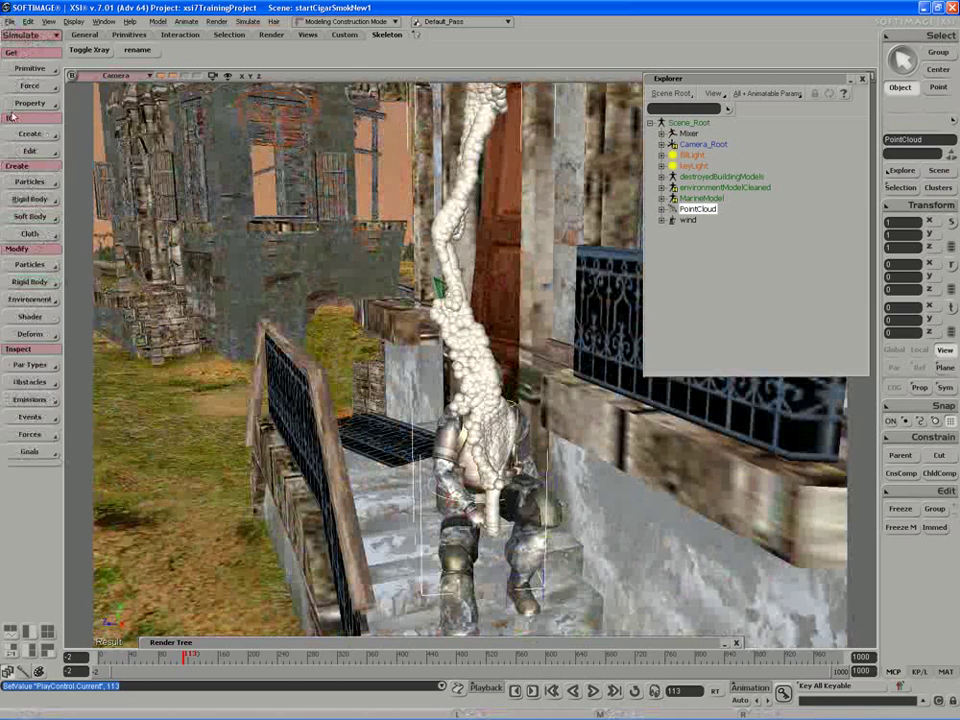
{"action": "left_click", "coordinate": [10, 150]}
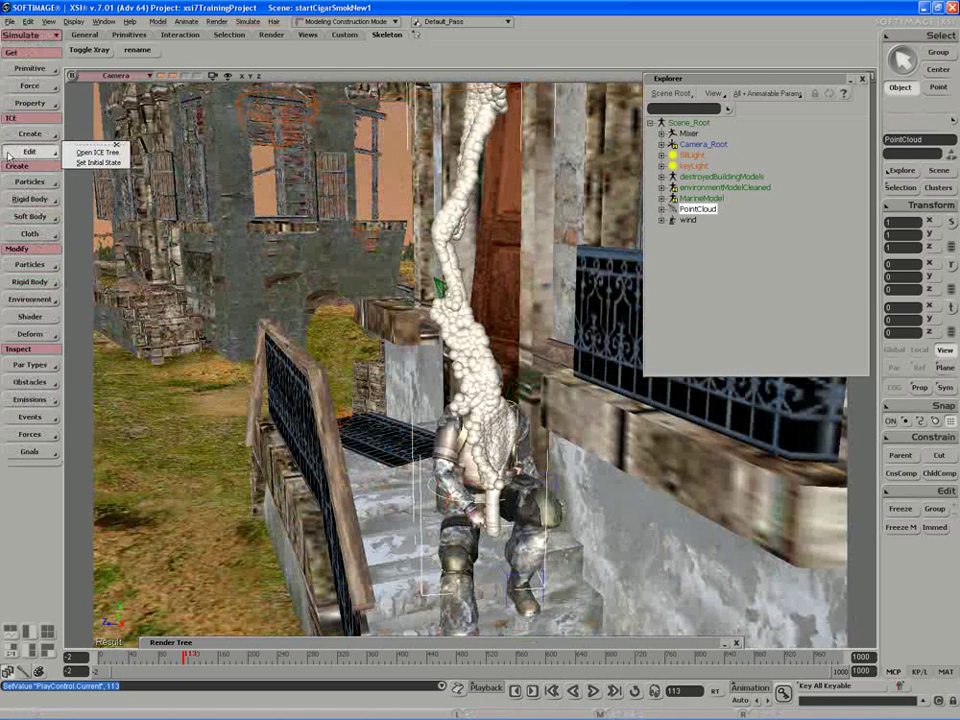
{"action": "left_click", "coordinate": [97, 163]}
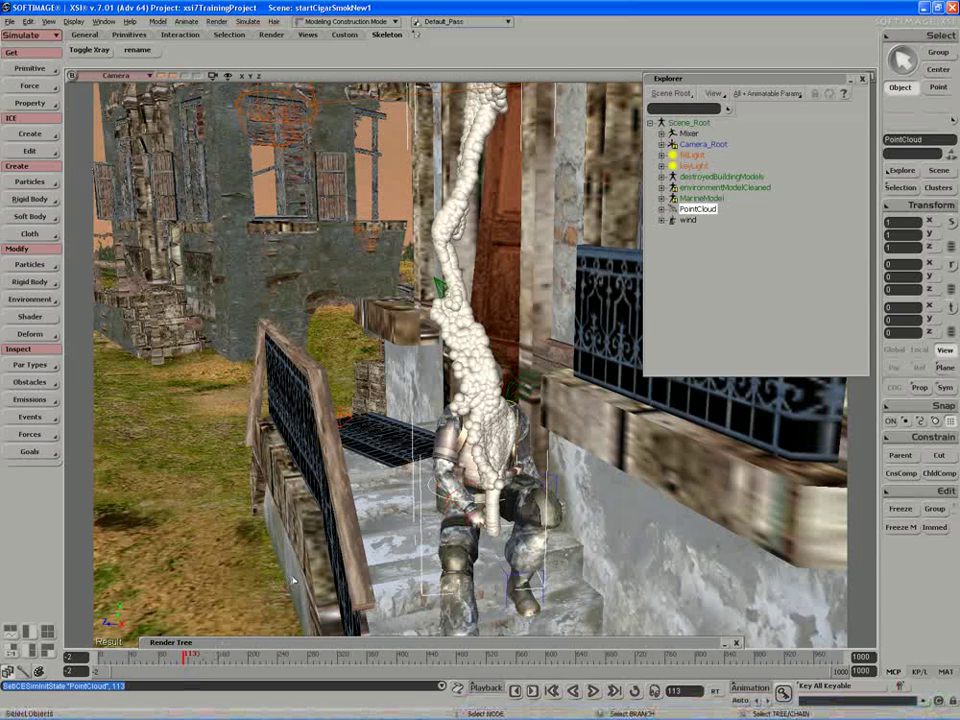
Play the simulation from the start frame to check the stored initial state, then return to the beginning of the timeline
{"action": "left_click", "coordinate": [98, 657]}
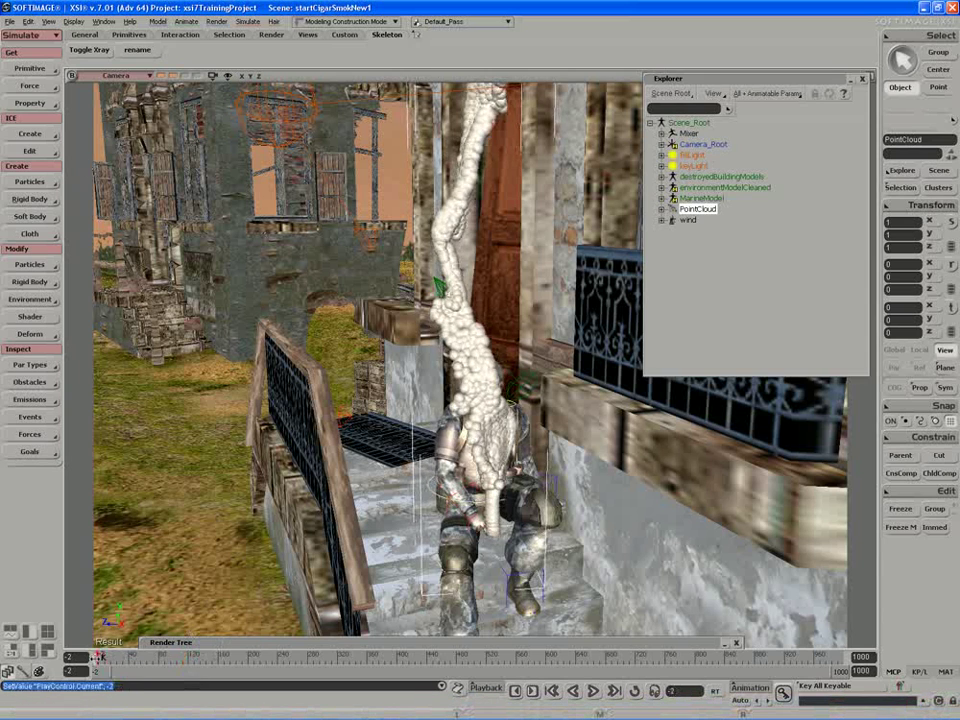
{"action": "left_click", "coordinate": [593, 692]}
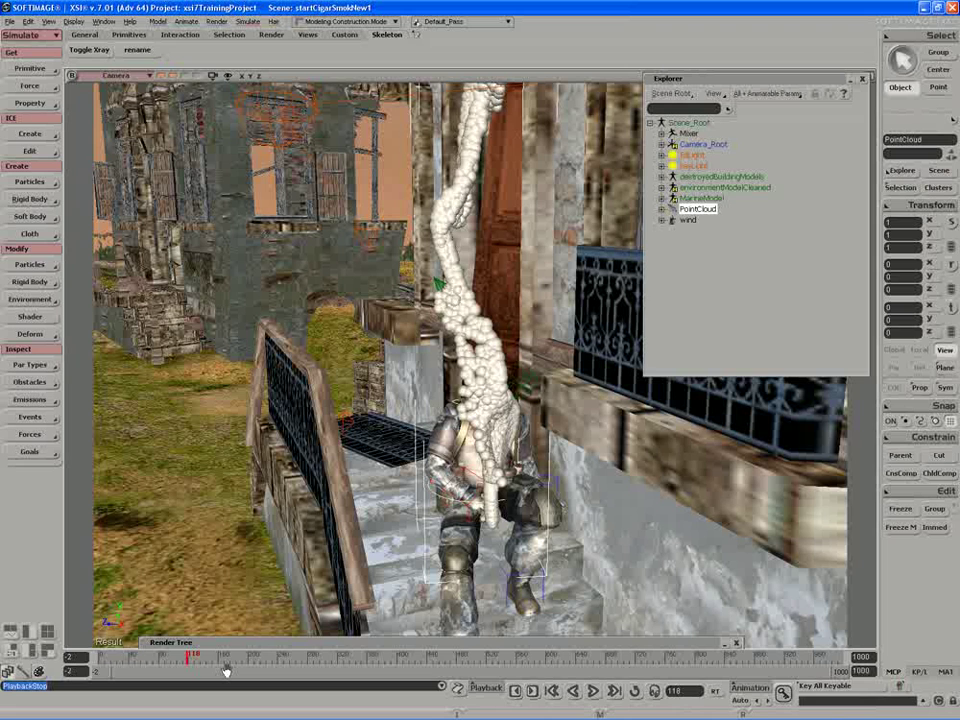
{"action": "left_click", "coordinate": [593, 692]}
{"action": "left_click", "coordinate": [100, 656]}
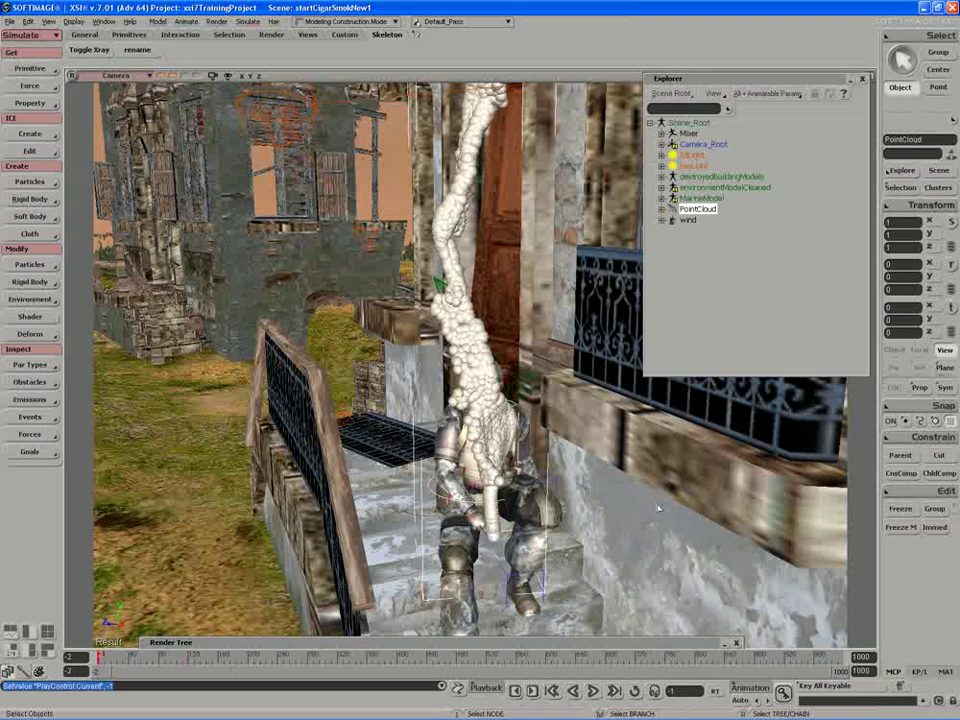
Disconnect the emitter from the Emitter1 port of the Emit from Surface node in the PointCloud's ICE tree
{"action": "key", "text": "alt+9"}
{"action": "left_click_drag", "start_coordinate": [660, 394], "coordinate": [618, 394]}
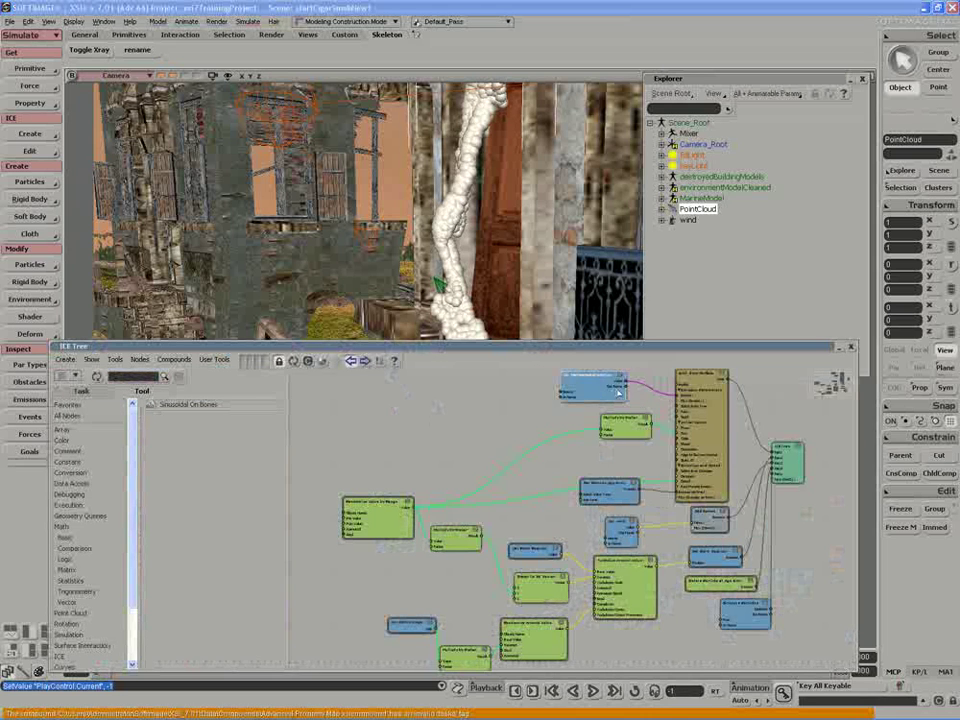
{"action": "double_click", "coordinate": [628, 344]}
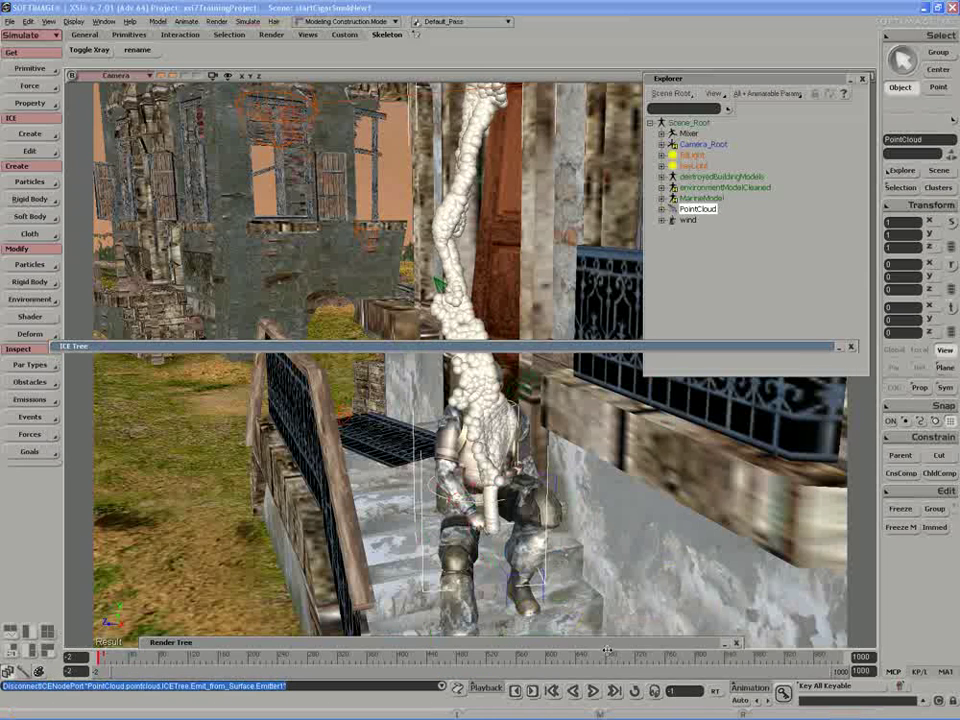
Play the simulation without an emitter and return to start frame -2
{"action": "left_click", "coordinate": [594, 691]}
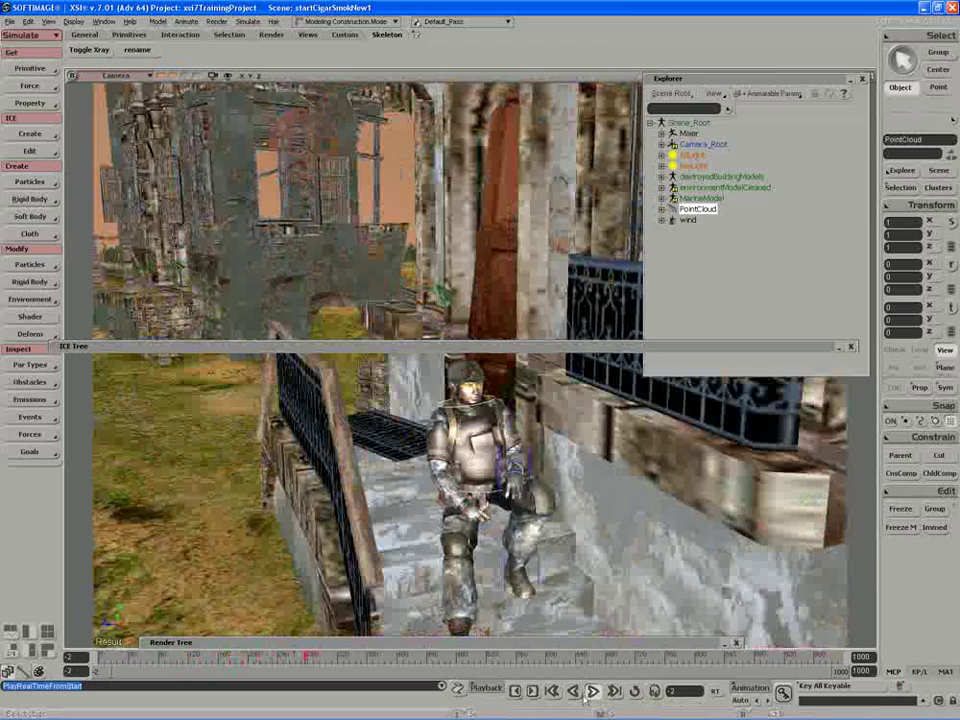
{"action": "left_click", "coordinate": [590, 691]}
{"action": "left_click", "coordinate": [108, 658]}
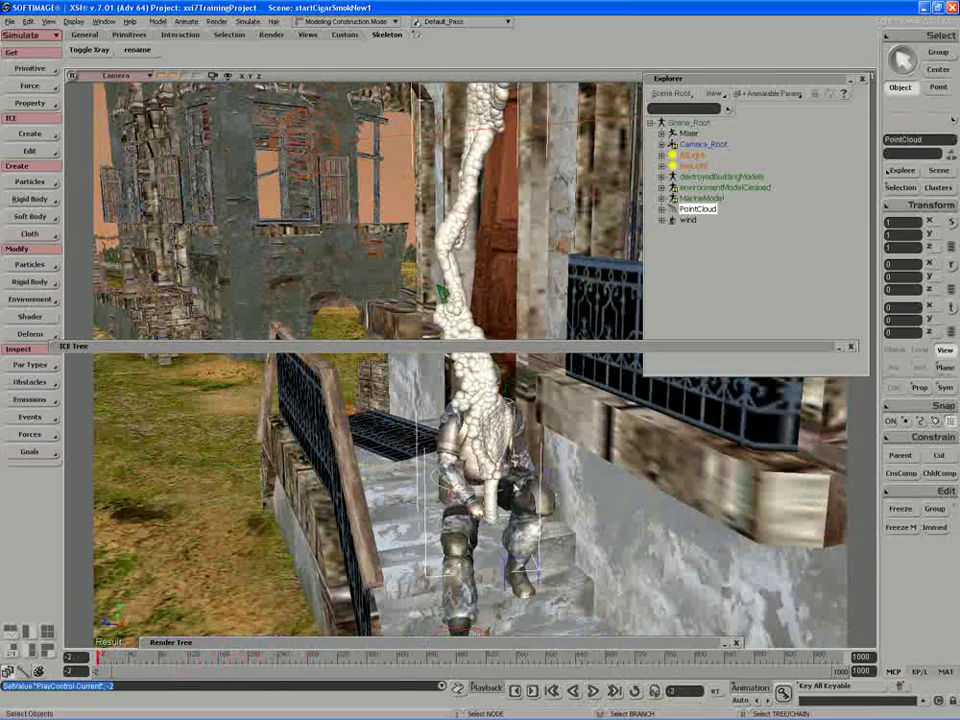
Run the simulation without an emitter to frame 206 and set that frame as the PointCloud's initial state
{"action": "left_click", "coordinate": [471, 349]}
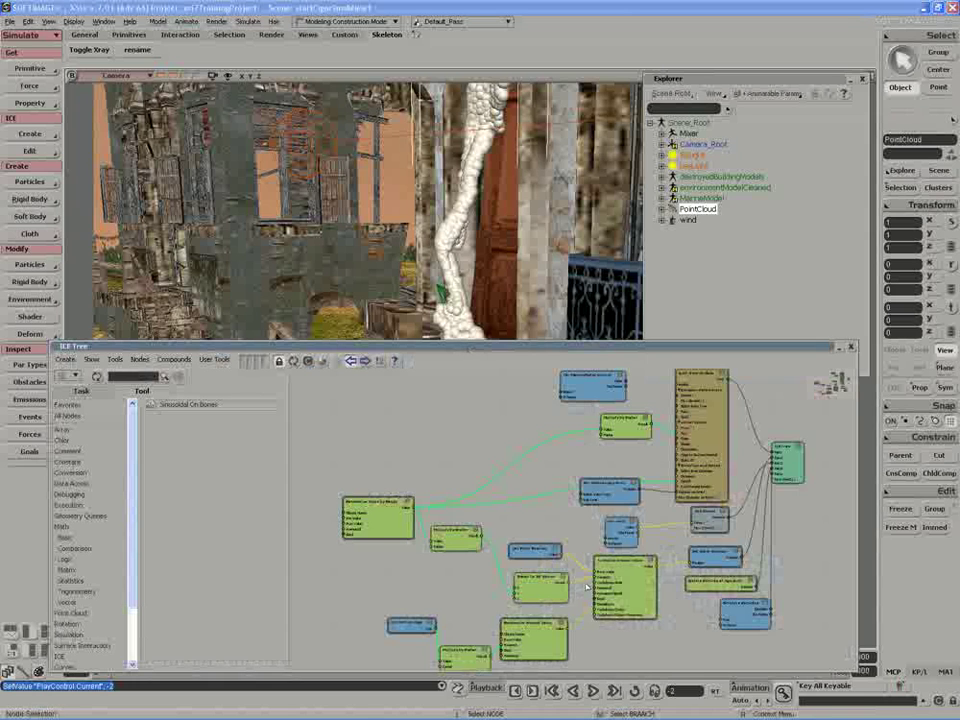
{"action": "left_click", "coordinate": [593, 691]}
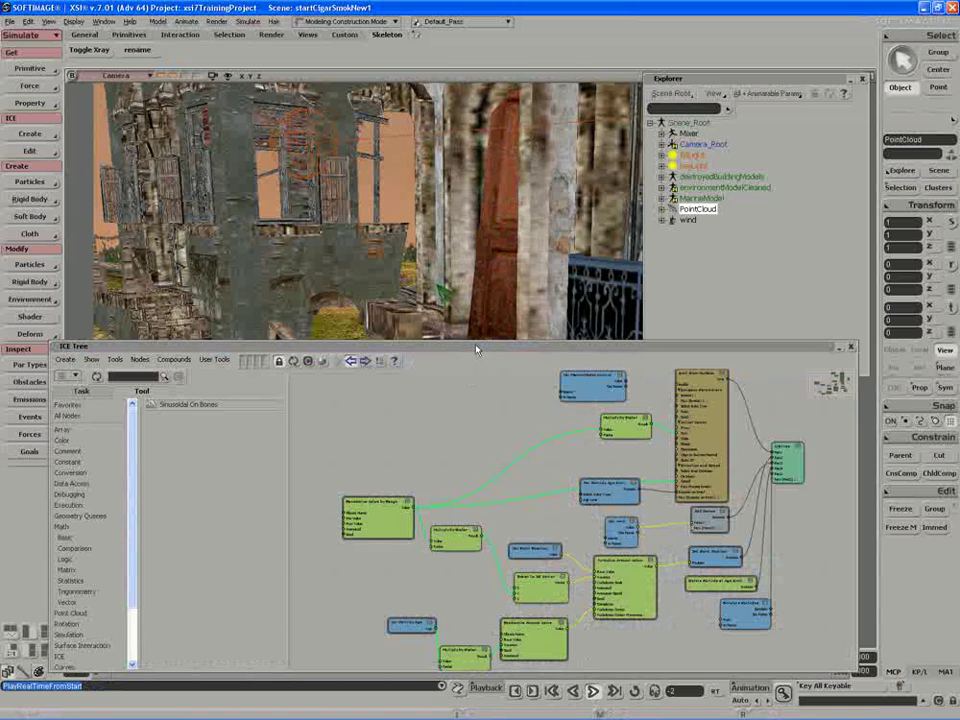
{"action": "left_click", "coordinate": [594, 691]}
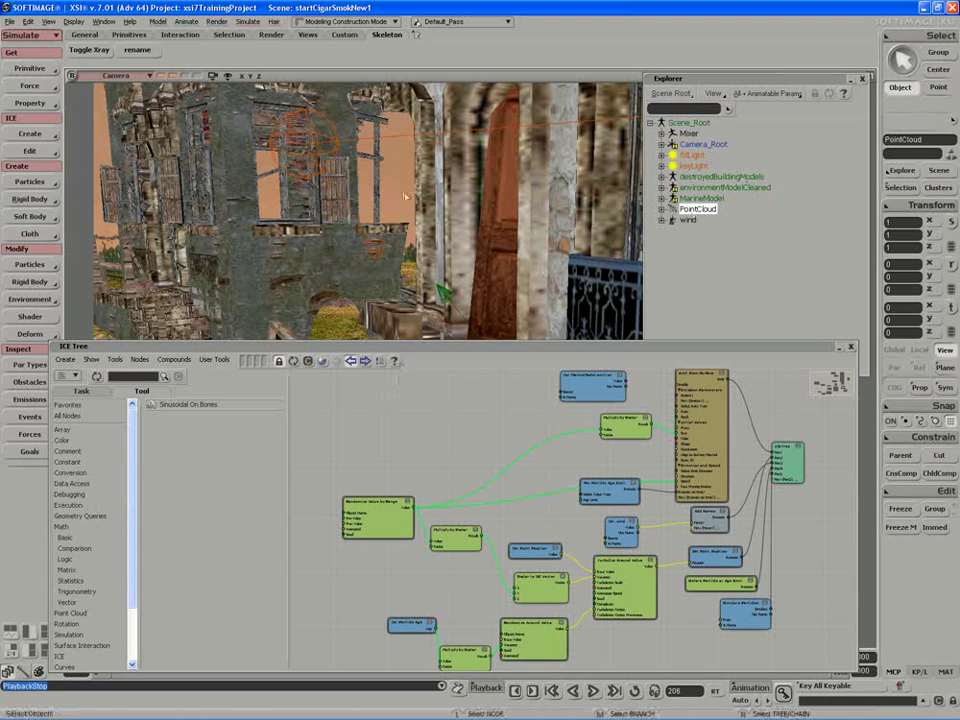
{"action": "left_click", "coordinate": [30, 152]}
{"action": "left_click", "coordinate": [95, 163]}
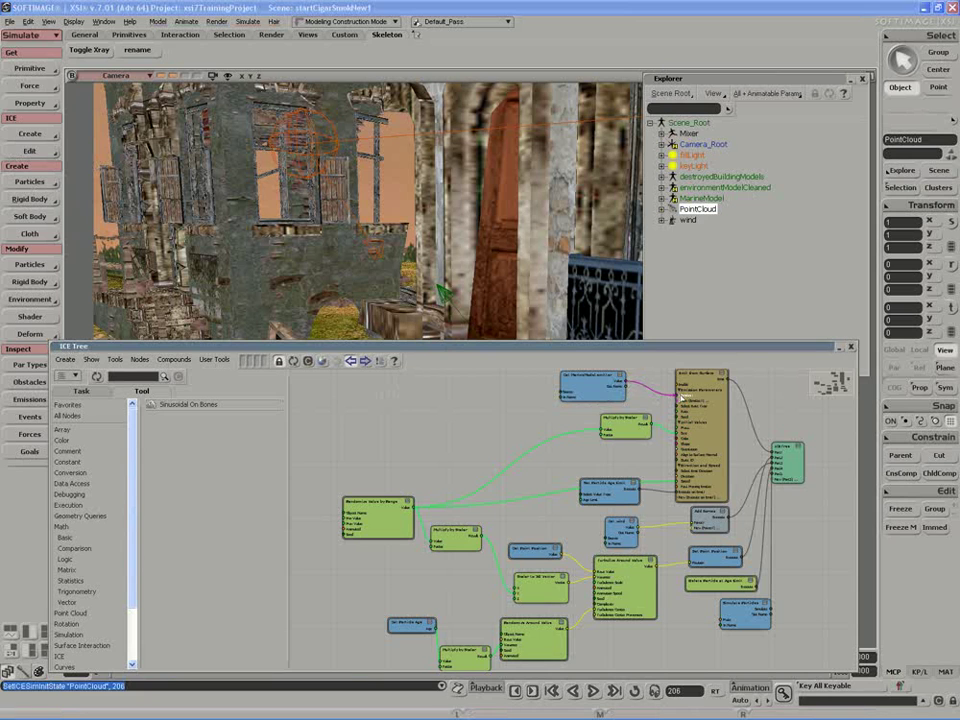
Reconnect the emitter to the Emitter1 port of Emit from Surface and replay the simulation from the start frame
{"action": "double_click", "coordinate": [574, 347]}
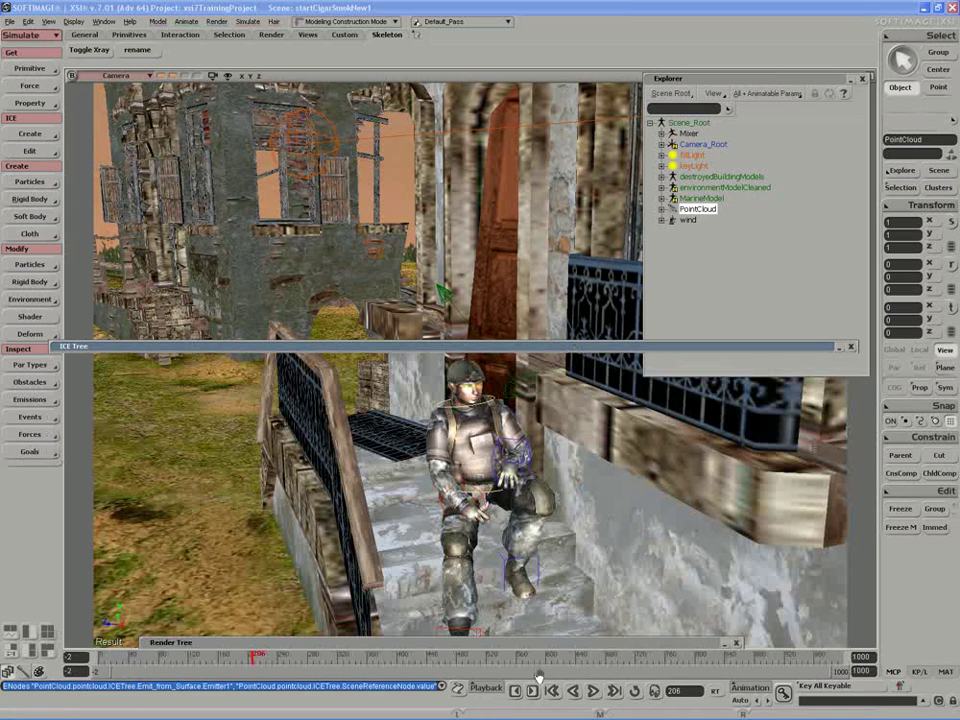
{"action": "left_click", "coordinate": [593, 692]}
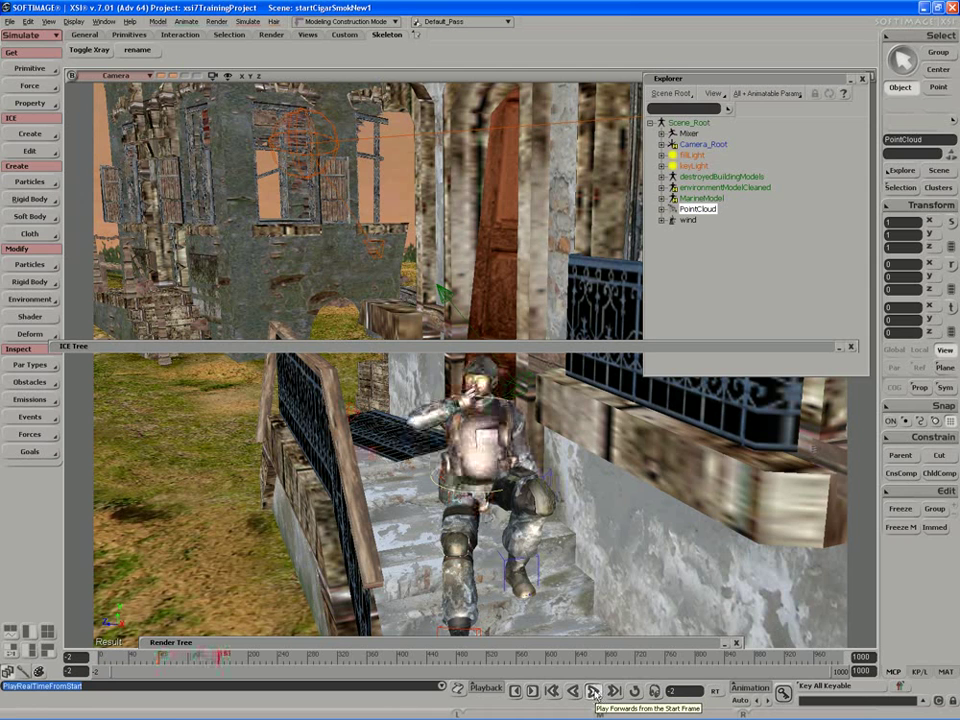
{"action": "left_click", "coordinate": [595, 693]}
{"action": "left_click", "coordinate": [595, 693]}
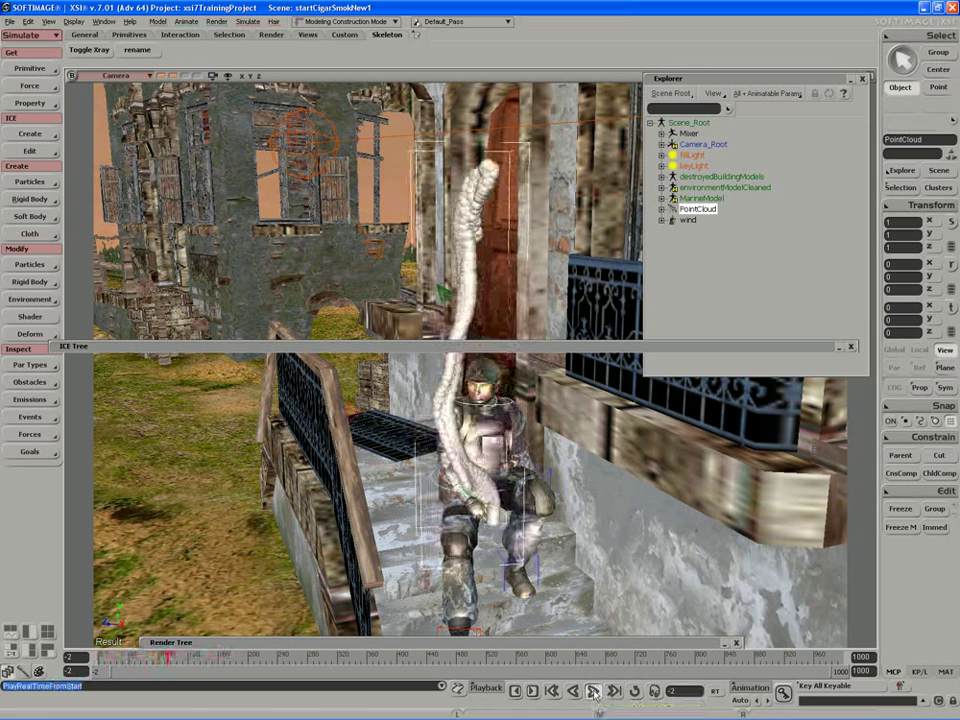
{"action": "left_click", "coordinate": [593, 693]}
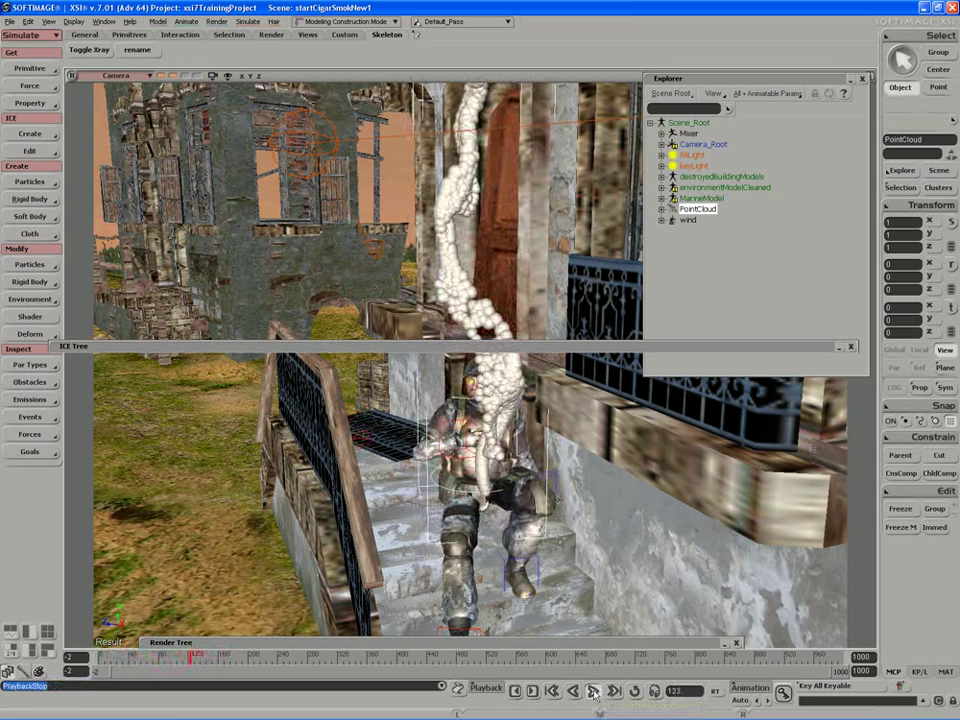
Run the simulation from the start to frame 108 and set that frame as the PointCloud's initial state
{"action": "left_click", "coordinate": [593, 693]}
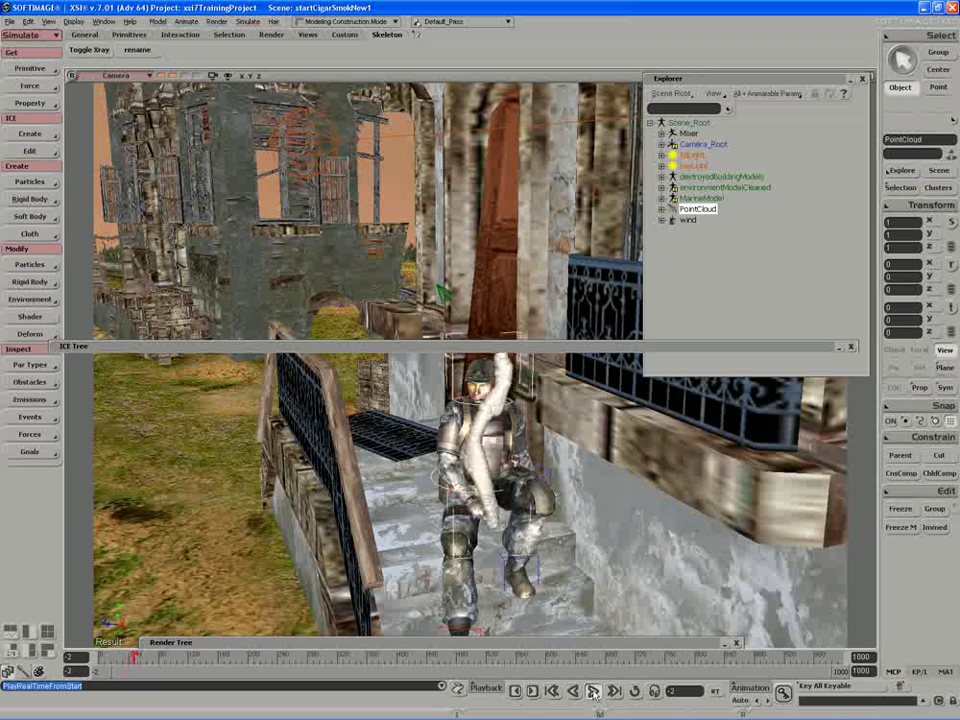
{"action": "left_click", "coordinate": [593, 692]}
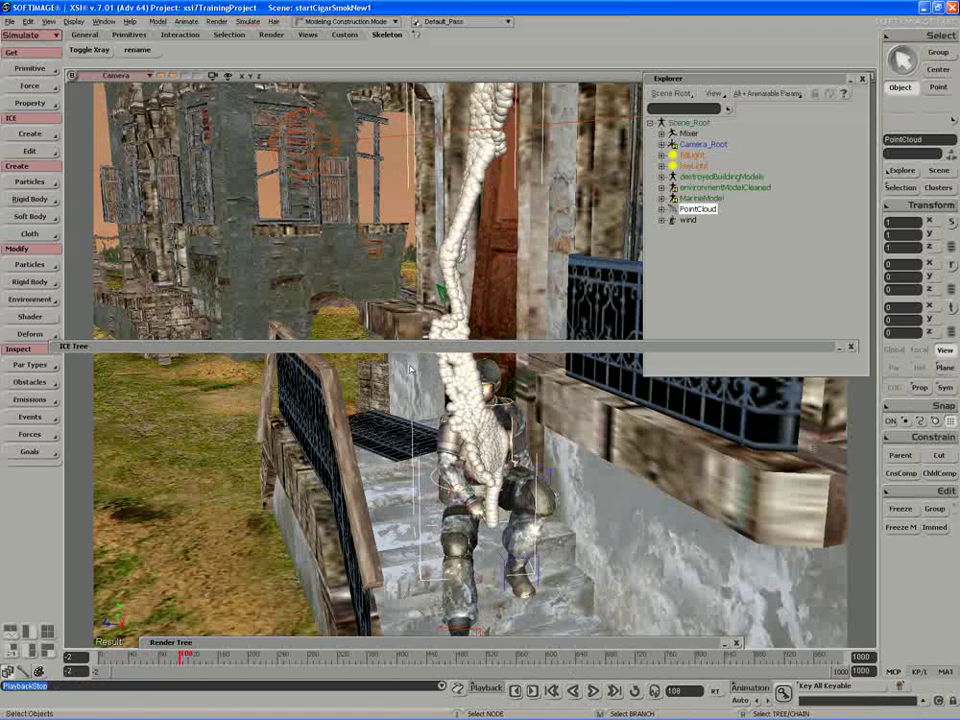
{"action": "left_click", "coordinate": [30, 150]}
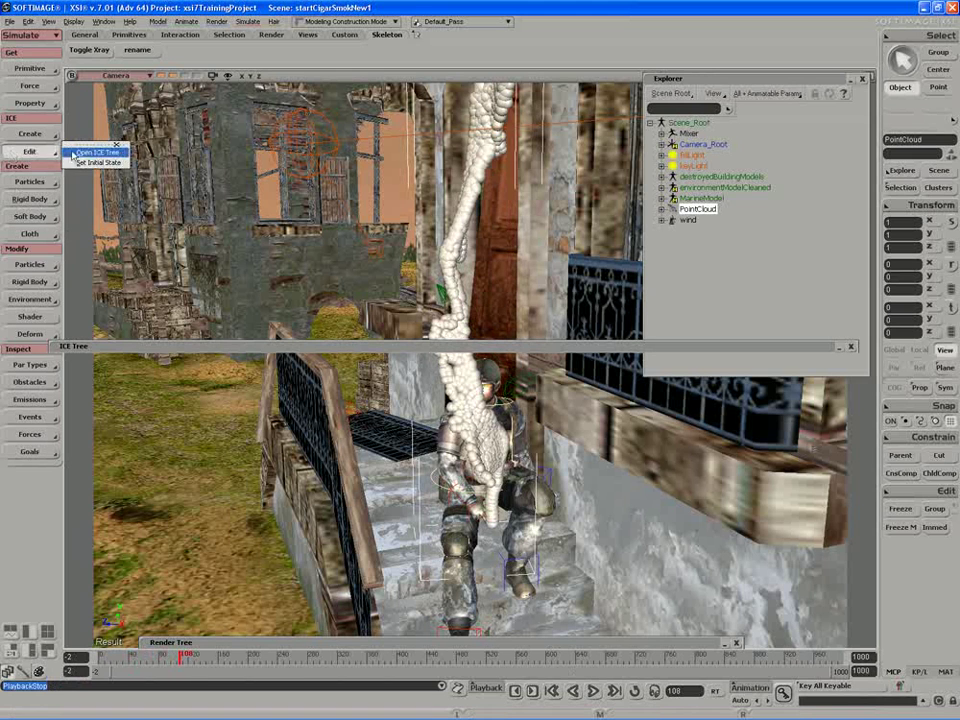
{"action": "left_click", "coordinate": [95, 162]}
Play the simulation from the start frame twice to review how the smoke behaves with the new initial state
{"action": "left_click", "coordinate": [594, 692]}
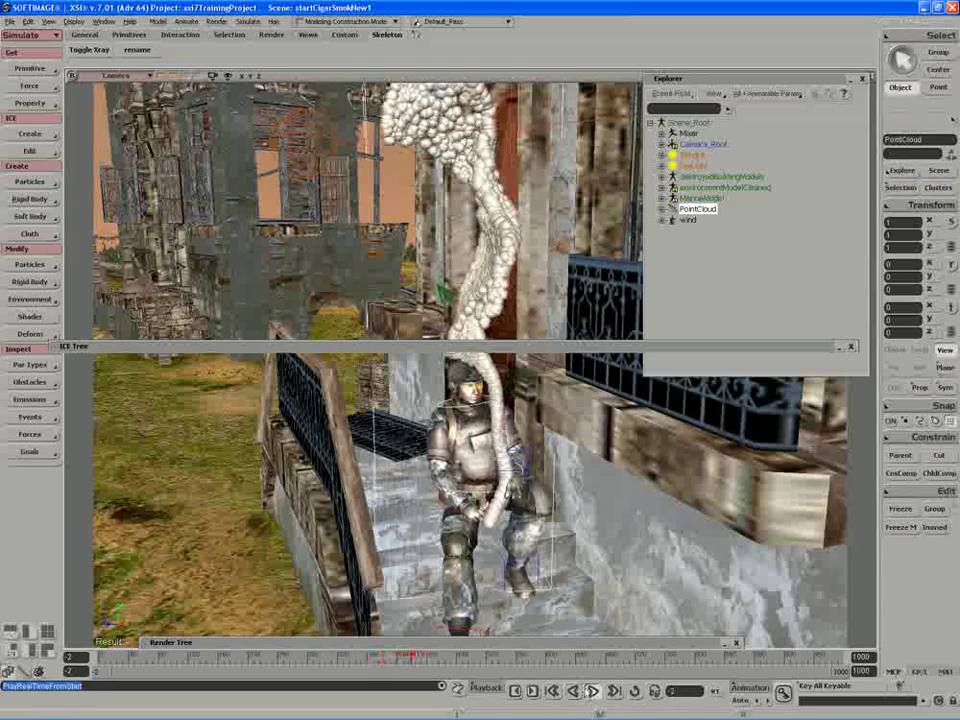
{"action": "left_click", "coordinate": [592, 691]}
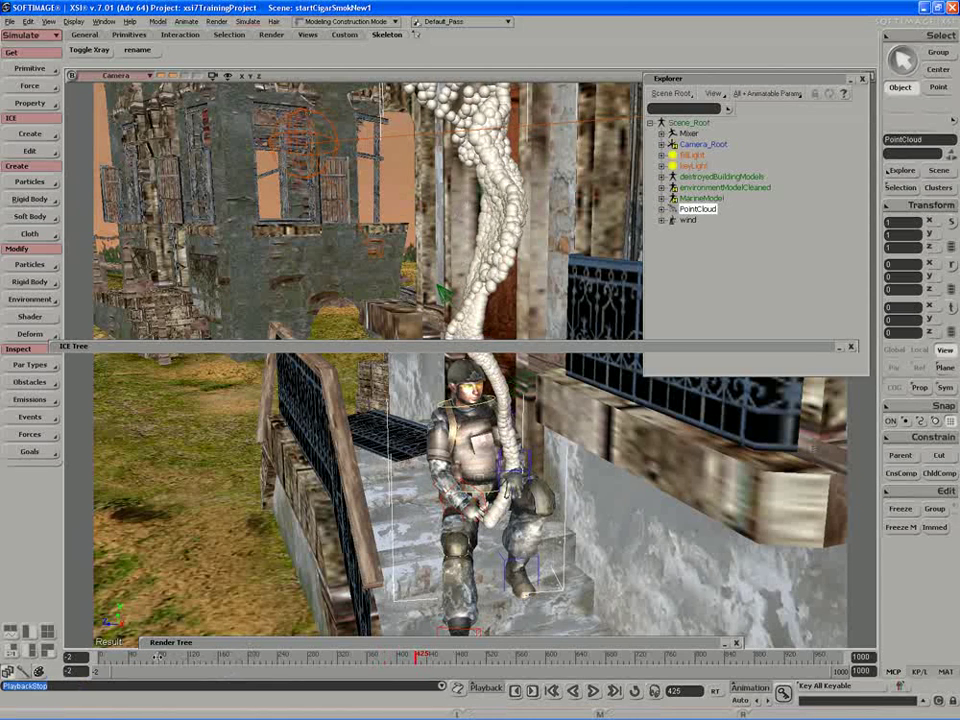
{"action": "left_click", "coordinate": [98, 656]}
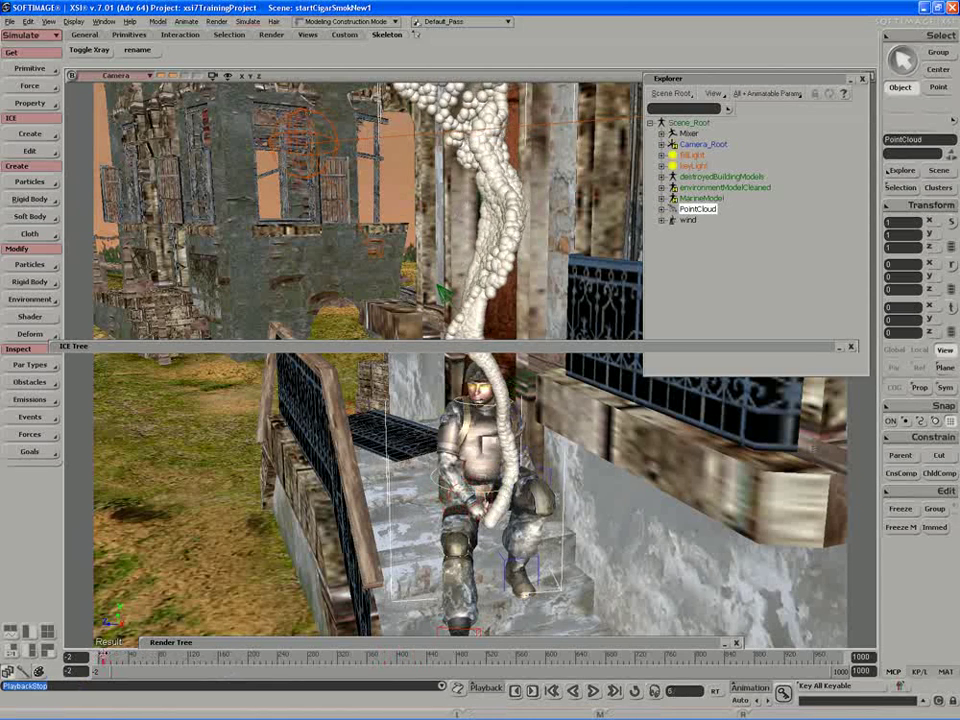
{"action": "left_click", "coordinate": [592, 691]}
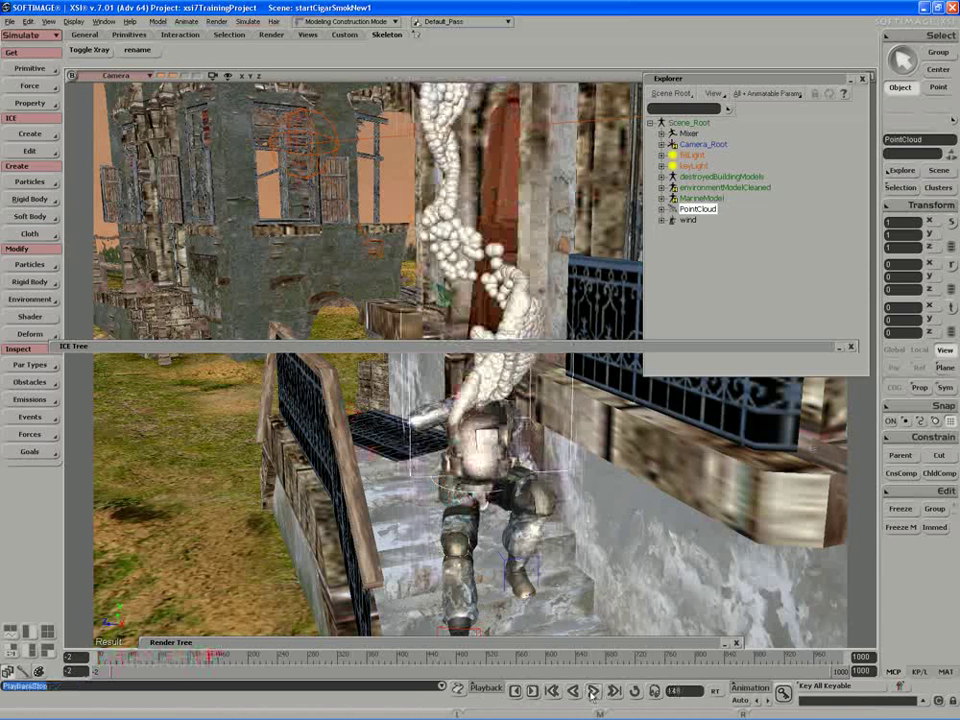
{"action": "left_click", "coordinate": [592, 695]}
Go to frame 183 and open the properties of the Emit from Surface node in the ICE tree
{"action": "left_click_drag", "start_coordinate": [210, 657], "coordinate": [244, 657]}
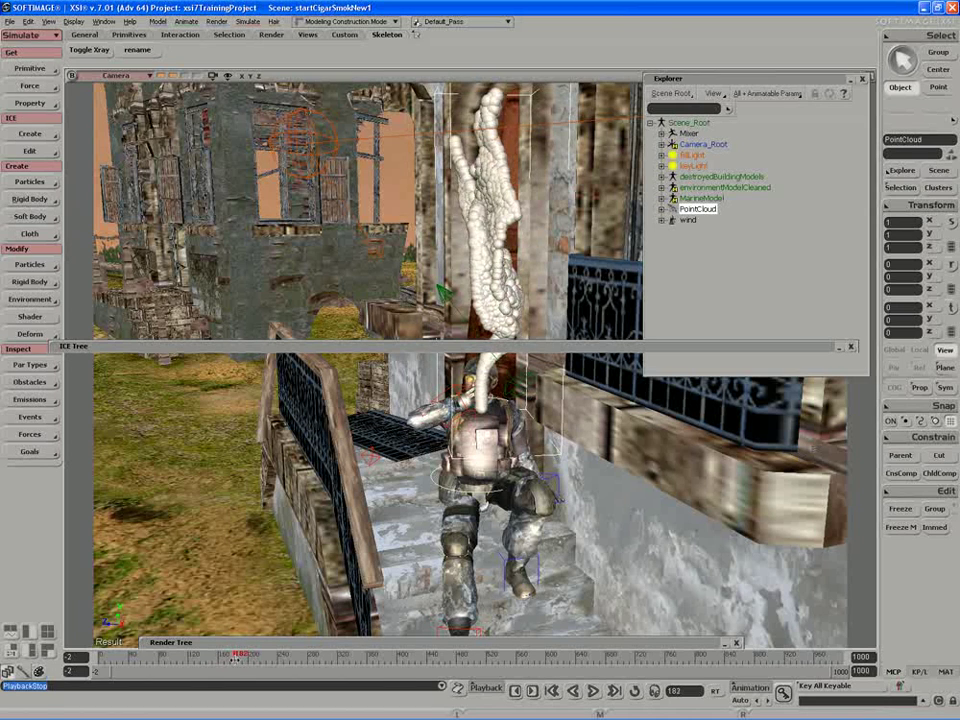
{"action": "left_click_drag", "start_coordinate": [237, 656], "coordinate": [236, 657]}
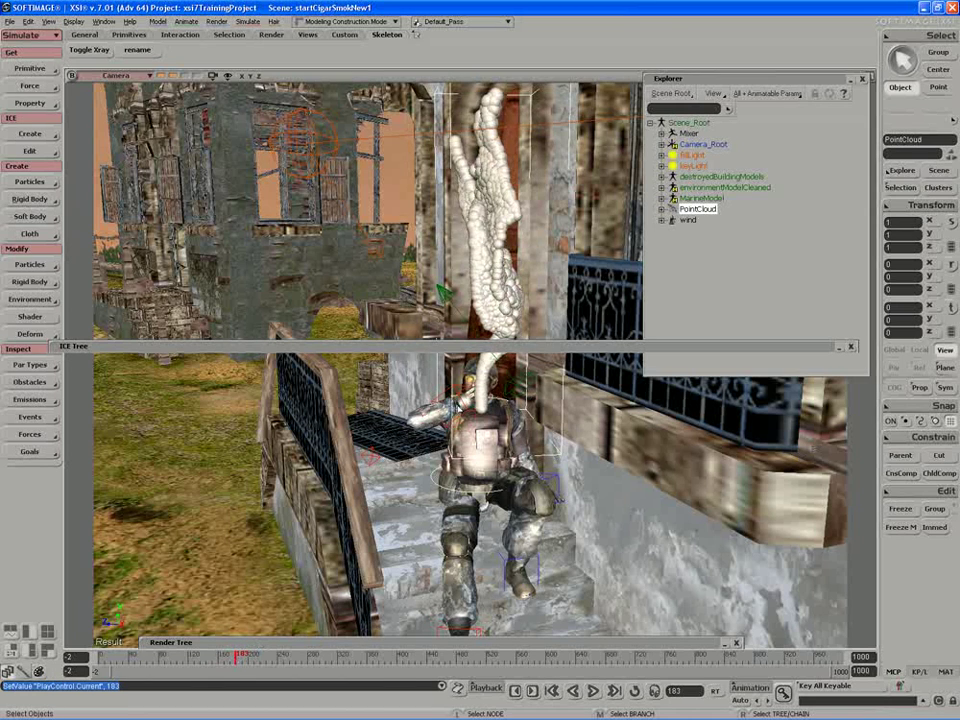
{"action": "double_click", "coordinate": [421, 348]}
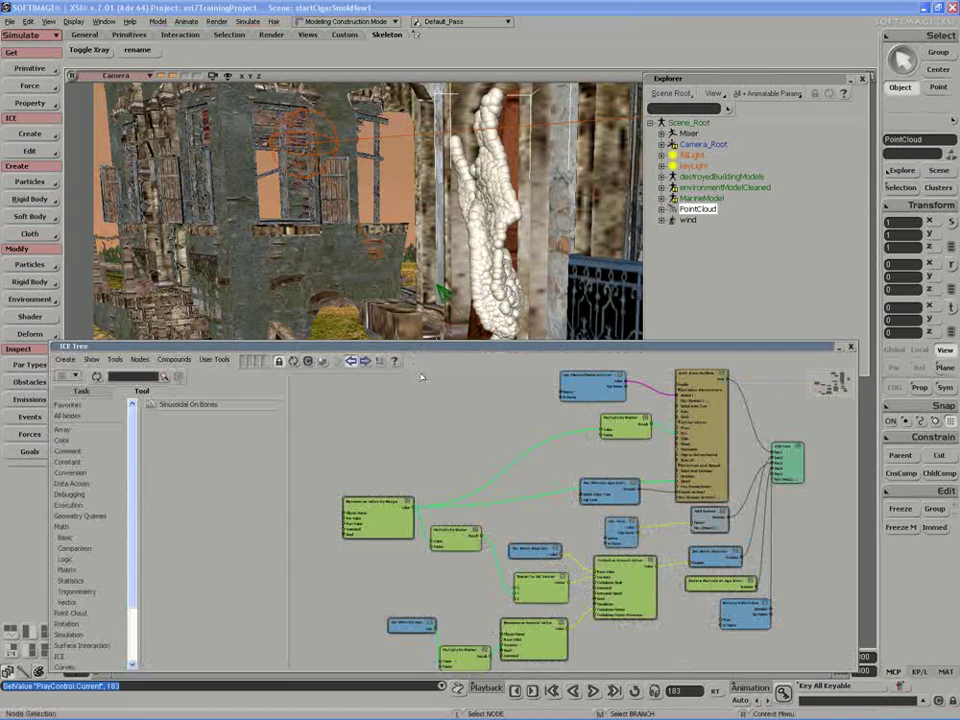
{"action": "double_click", "coordinate": [692, 413]}
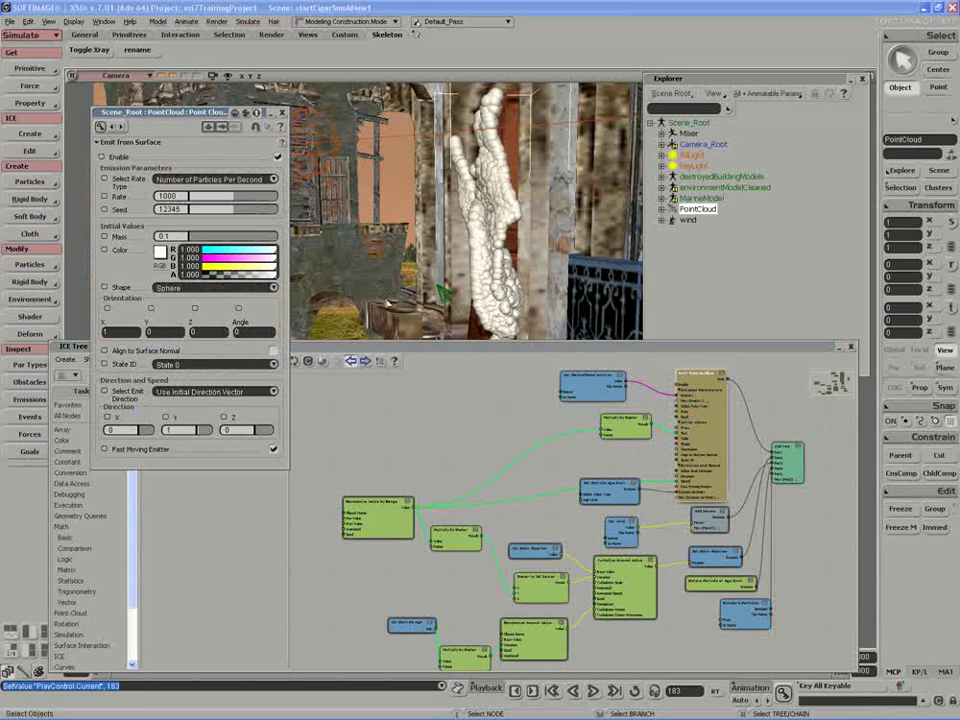
Reopen the Emit from Surface properties from the ICE tree, move them clear of the character and collapse the ICE Tree window
{"action": "left_click_drag", "start_coordinate": [395, 349], "coordinate": [387, 316]}
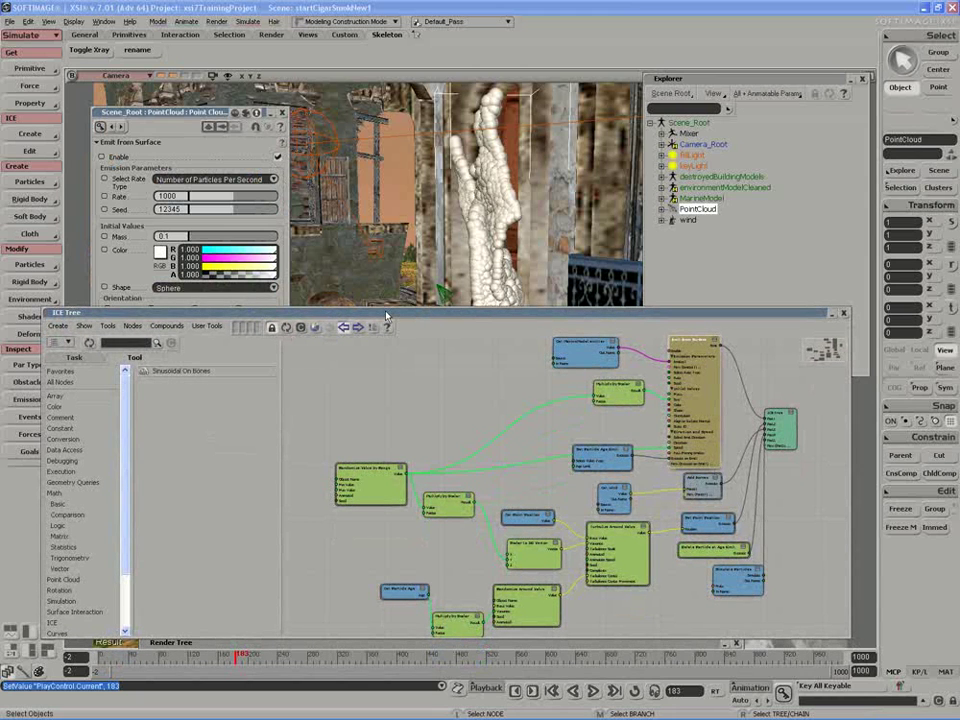
{"action": "mouse_move", "coordinate": [387, 316]}
{"action": "left_mouse_down"}
{"action": "mouse_move", "coordinate": [405, 314]}
{"action": "mouse_move", "coordinate": [383, 313]}
{"action": "left_mouse_up"}
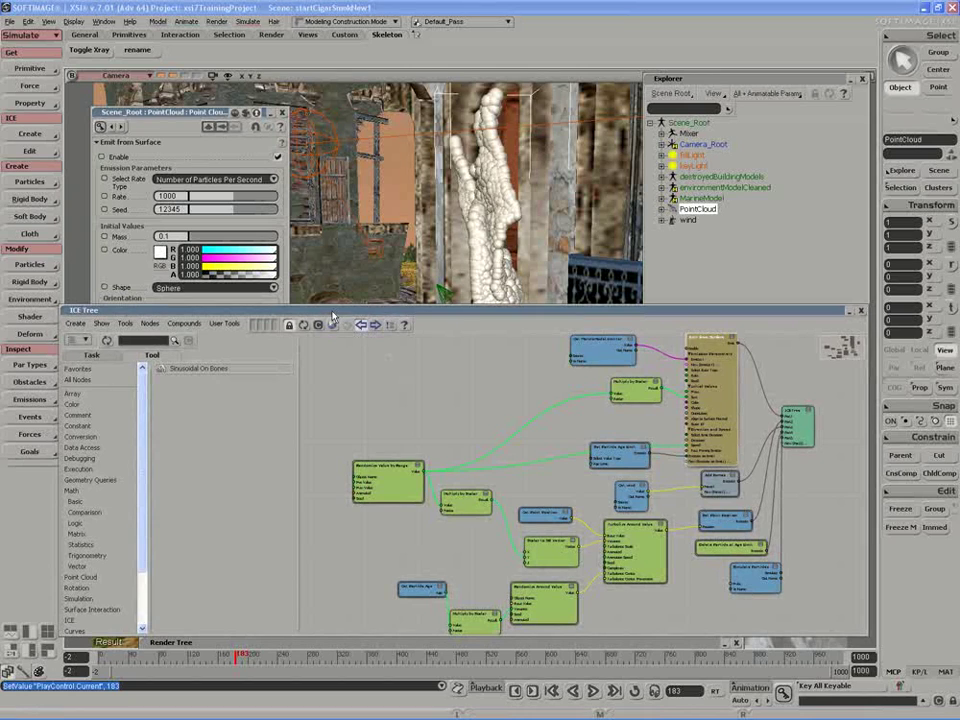
{"action": "left_click_drag", "start_coordinate": [506, 354], "coordinate": [509, 350]}
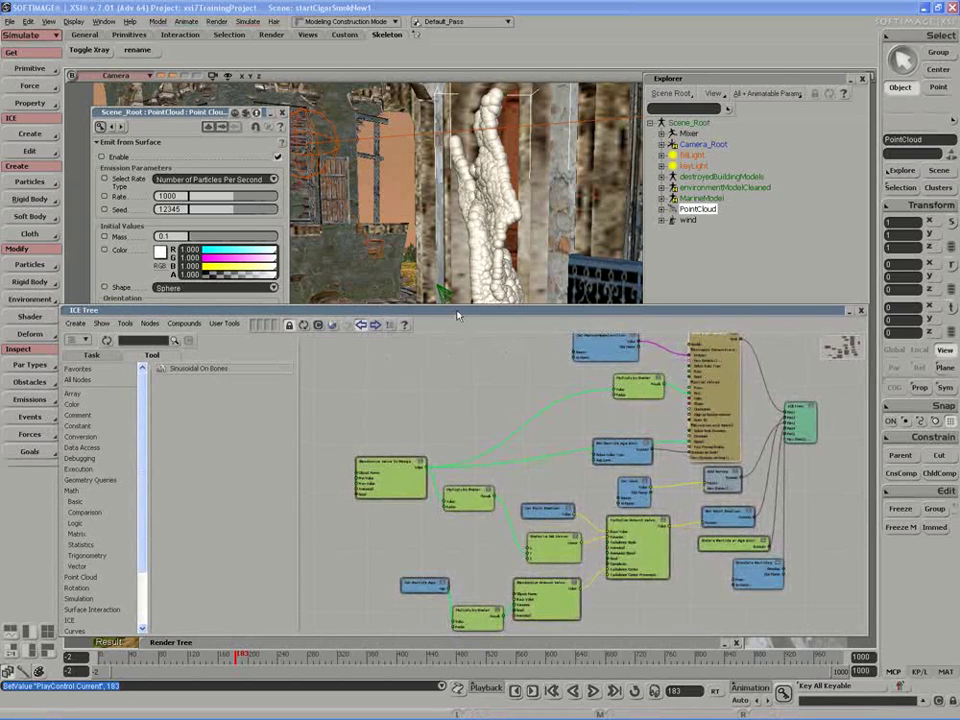
{"action": "left_click_drag", "start_coordinate": [457, 316], "coordinate": [467, 325]}
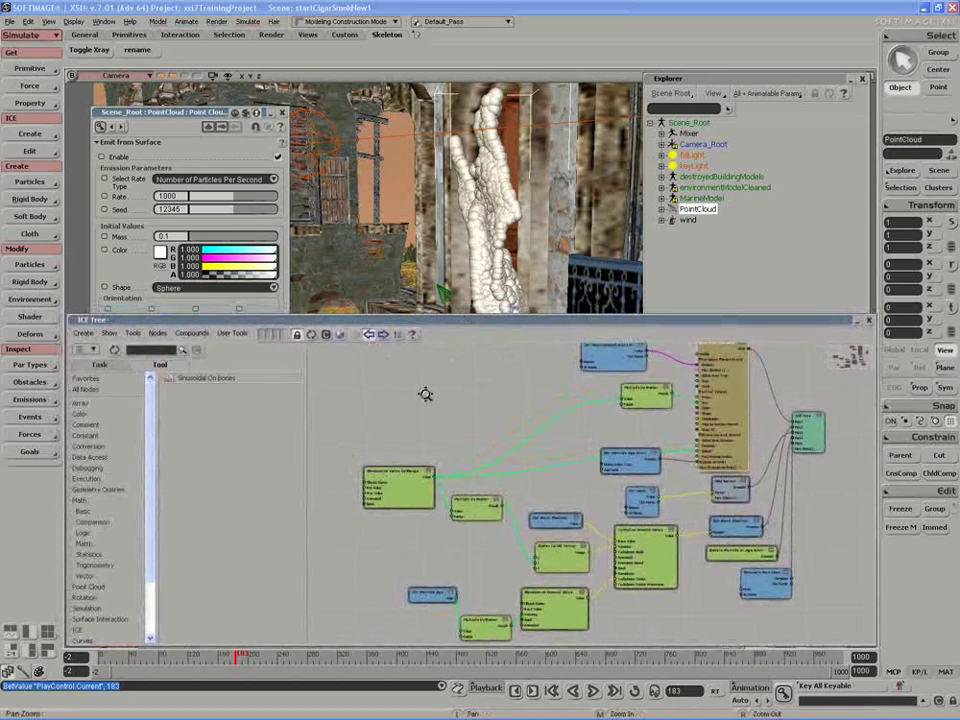
{"action": "scroll", "coordinate": [425, 394], "scroll_direction": "up", "scroll_amount": 5}
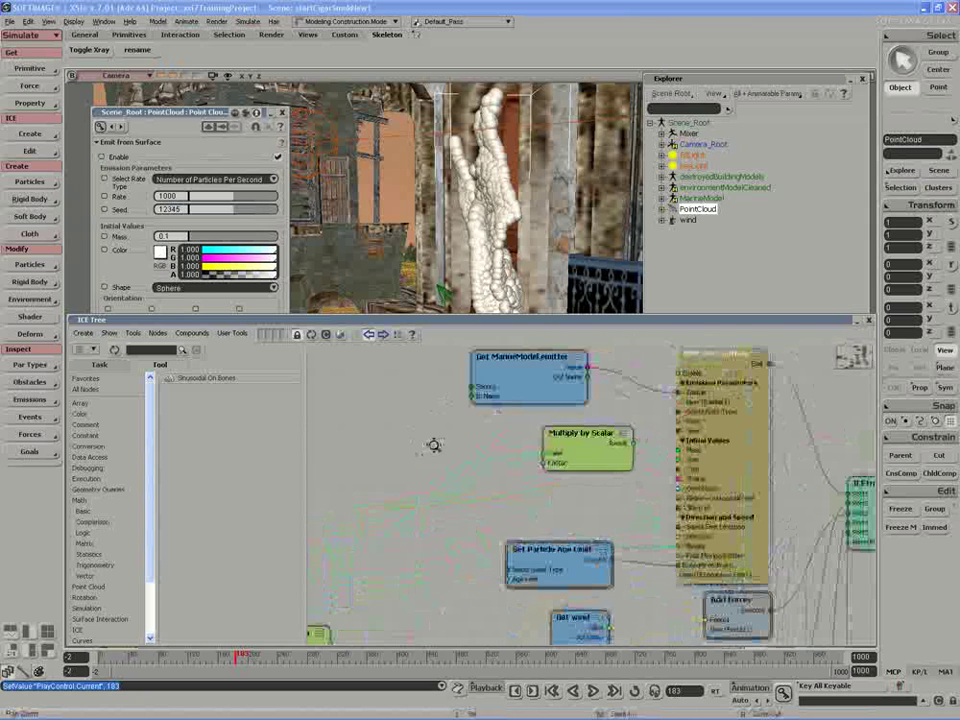
{"action": "left_click_drag", "start_coordinate": [400, 385], "coordinate": [401, 402]}
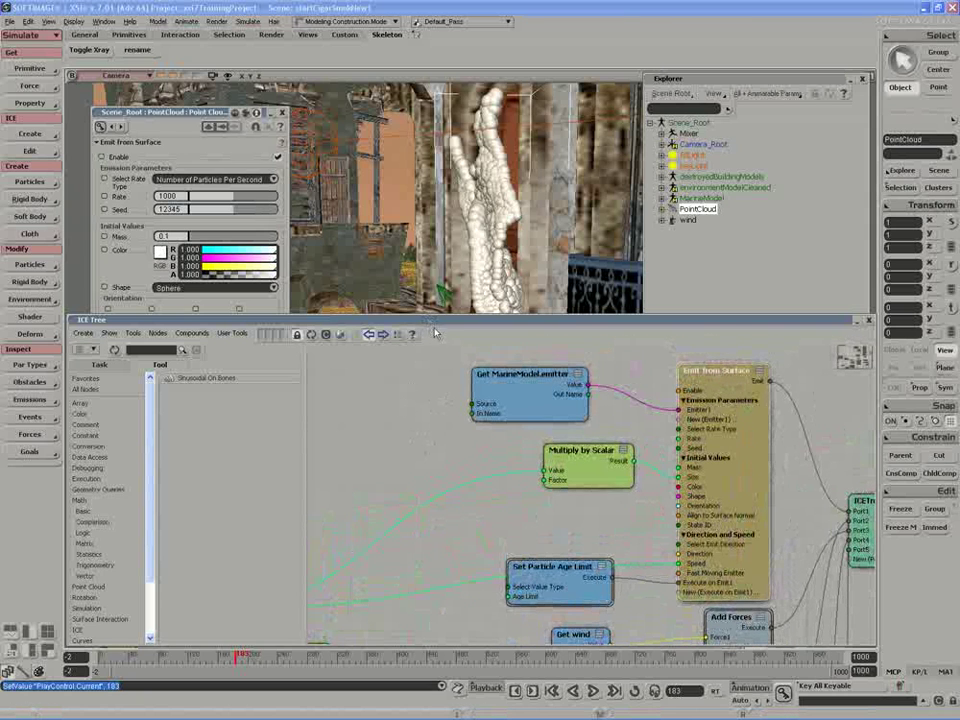
{"action": "double_click", "coordinate": [709, 419]}
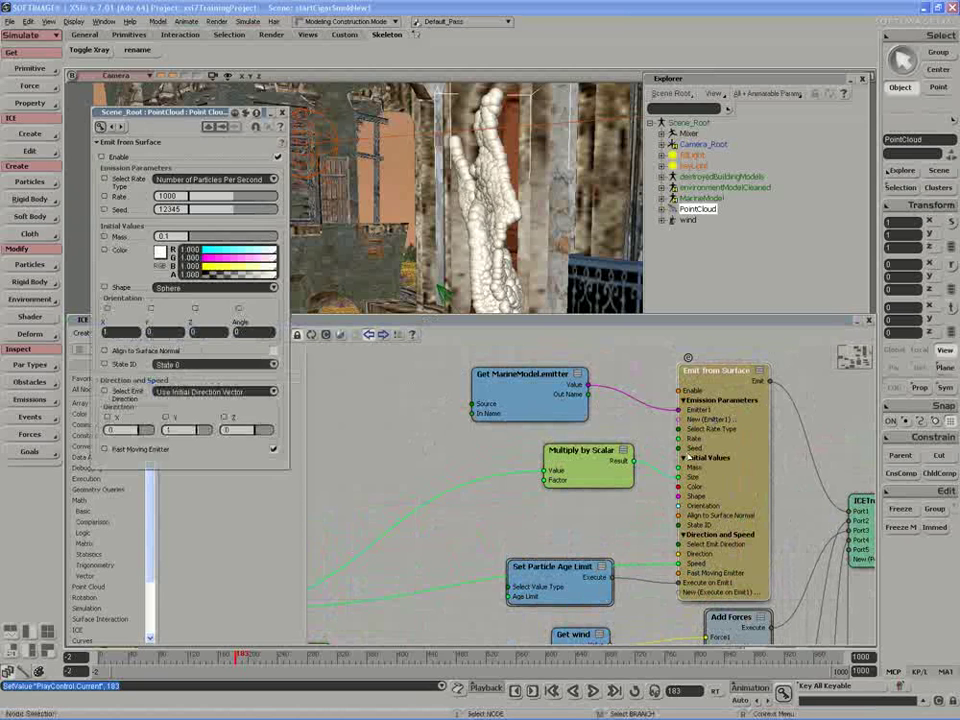
{"action": "left_click_drag", "start_coordinate": [214, 117], "coordinate": [158, 40]}
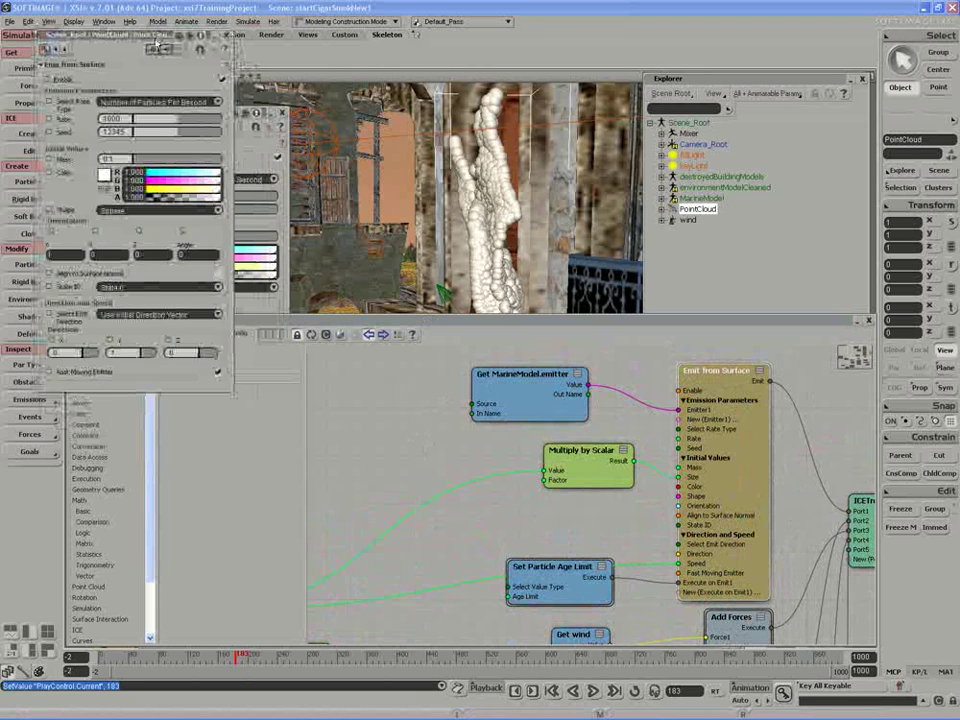
{"action": "double_click", "coordinate": [350, 321]}
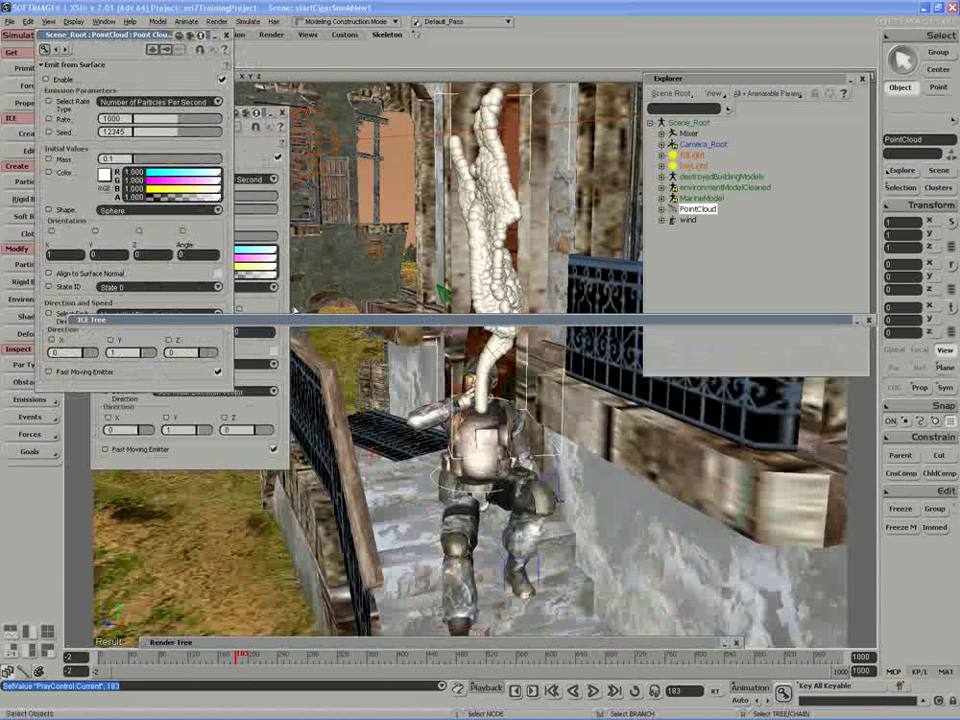
Return to start frame -2 and set a keyframe on the Emit from Surface Rate at 1000
{"action": "mouse_move", "coordinate": [207, 655]}
{"action": "left_mouse_down"}
{"action": "mouse_move", "coordinate": [187, 655]}
{"action": "mouse_move", "coordinate": [196, 655]}
{"action": "left_mouse_up"}
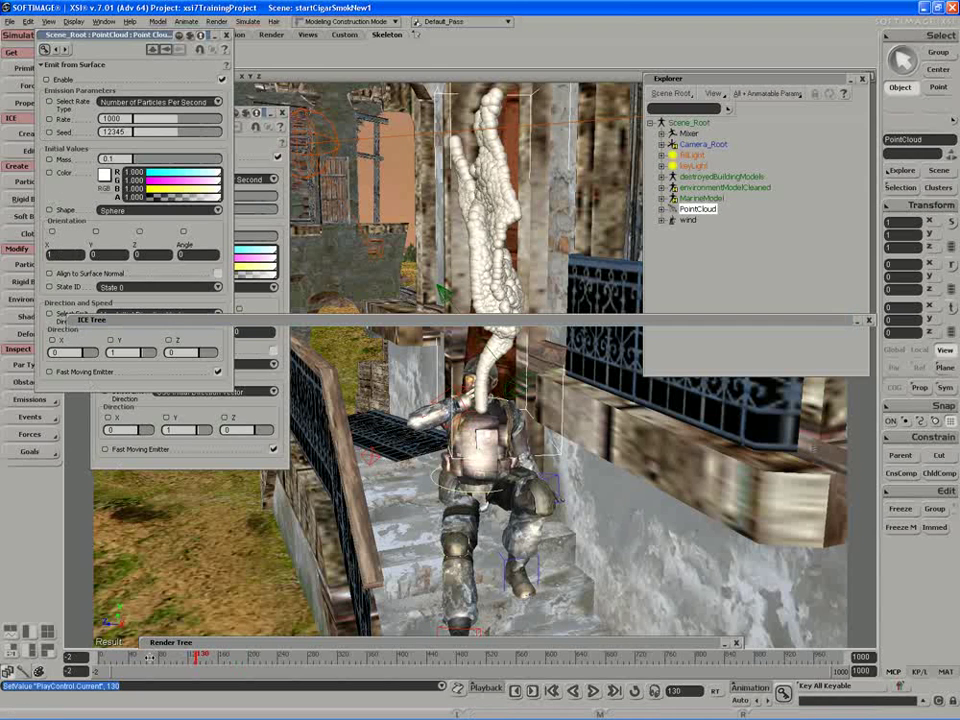
{"action": "left_click_drag", "start_coordinate": [118, 659], "coordinate": [96, 659]}
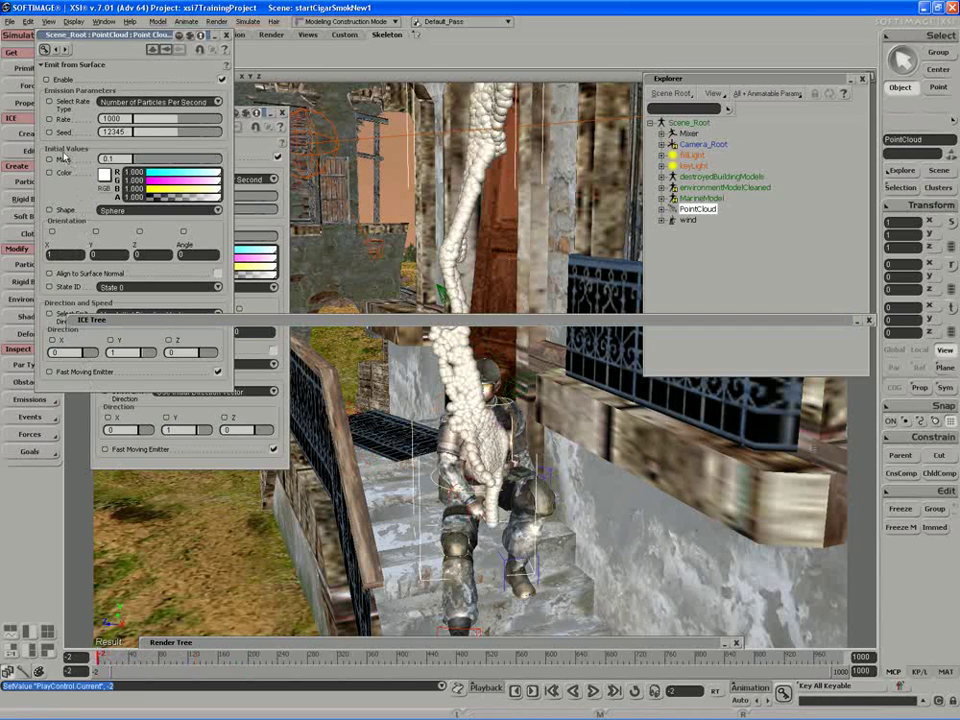
{"action": "left_click", "coordinate": [49, 120]}
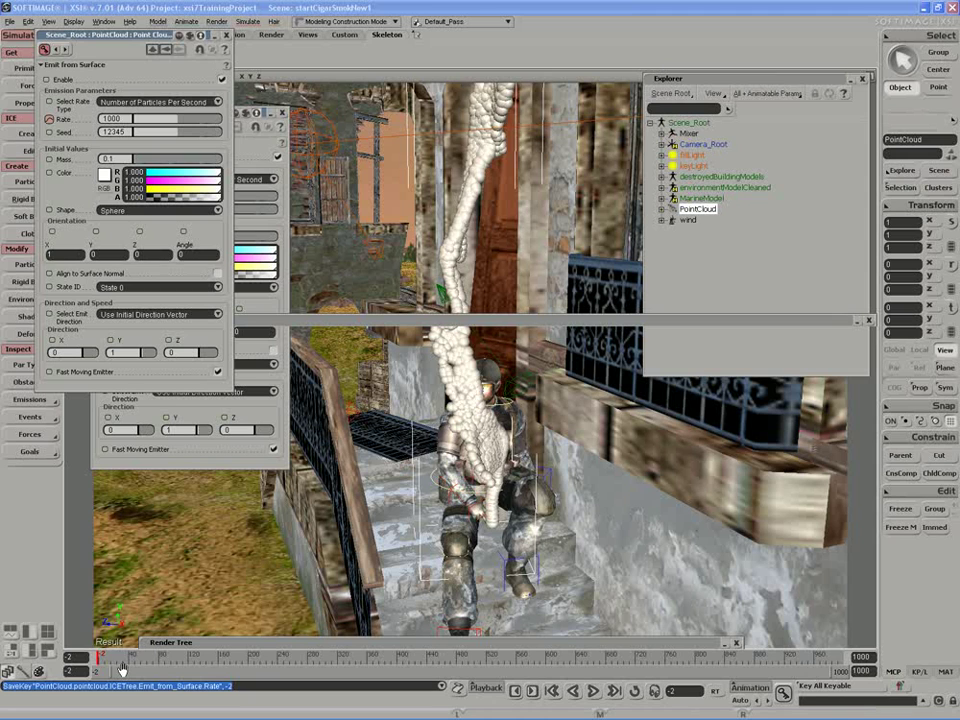
Advance the simulation to frame 132 and key the emission Rate there at 1000
{"action": "left_click_drag", "start_coordinate": [120, 662], "coordinate": [135, 658]}
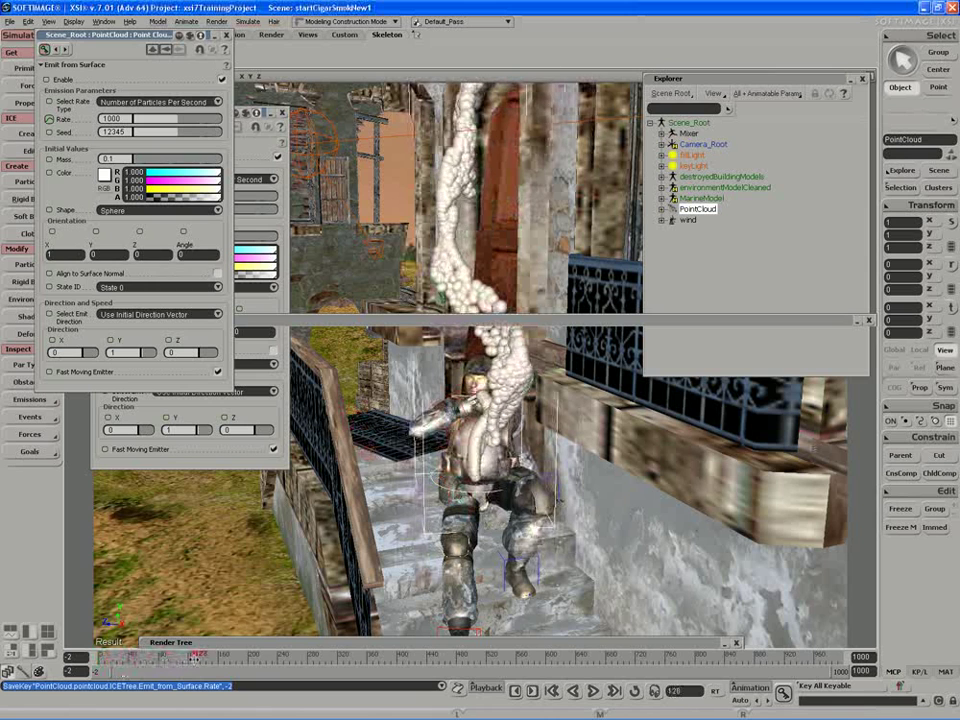
{"action": "left_click_drag", "start_coordinate": [197, 660], "coordinate": [197, 659]}
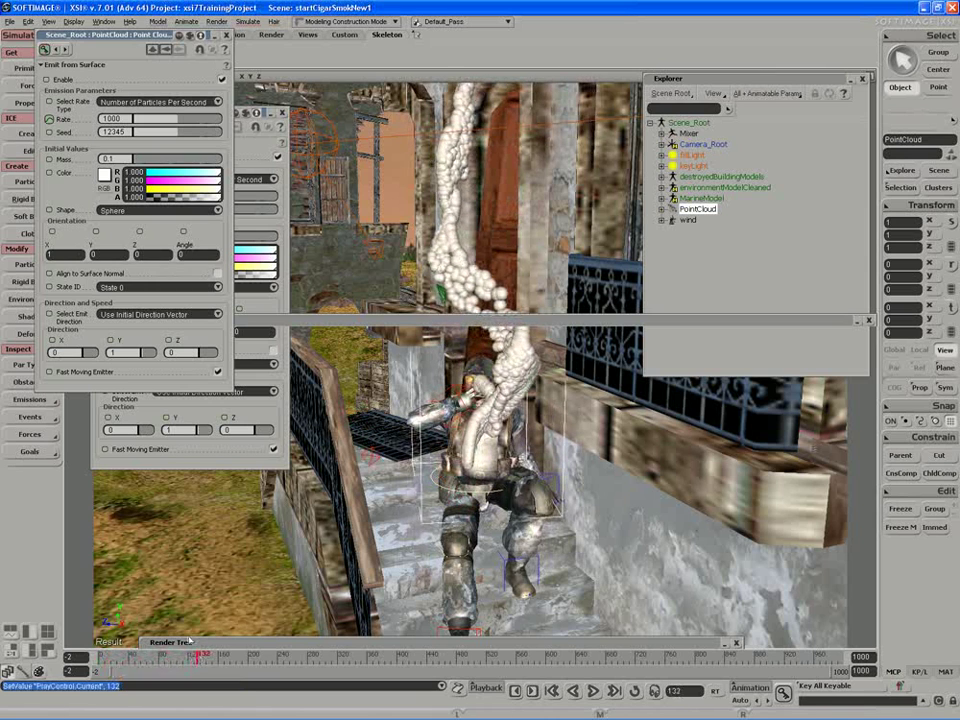
{"action": "left_click", "coordinate": [49, 119]}
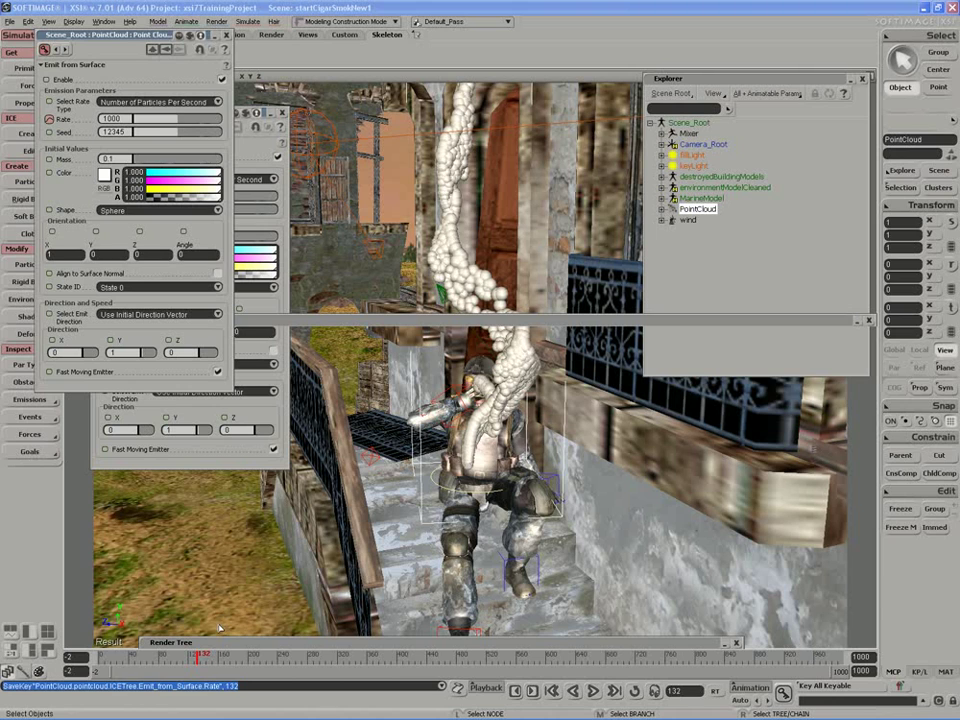
Step forward to frame 136 and key the emission Rate at 75
{"action": "key", "text": "Right"}
{"action": "key", "text": "Right"}
{"action": "key", "text": "Right"}
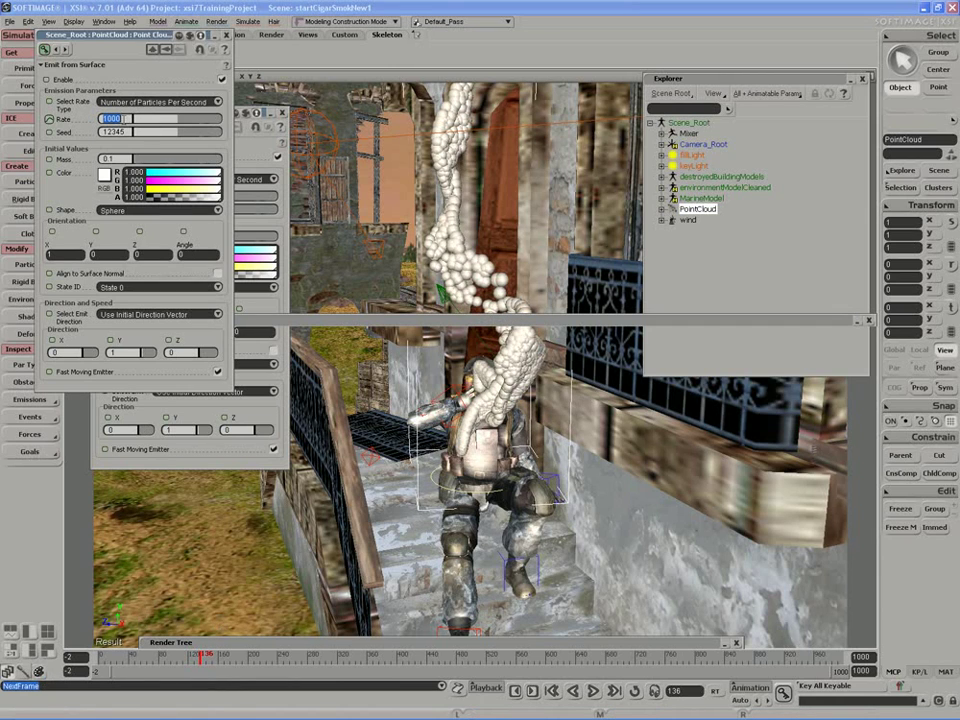
{"action": "type", "text": "10"}
{"action": "key", "text": "Return"}
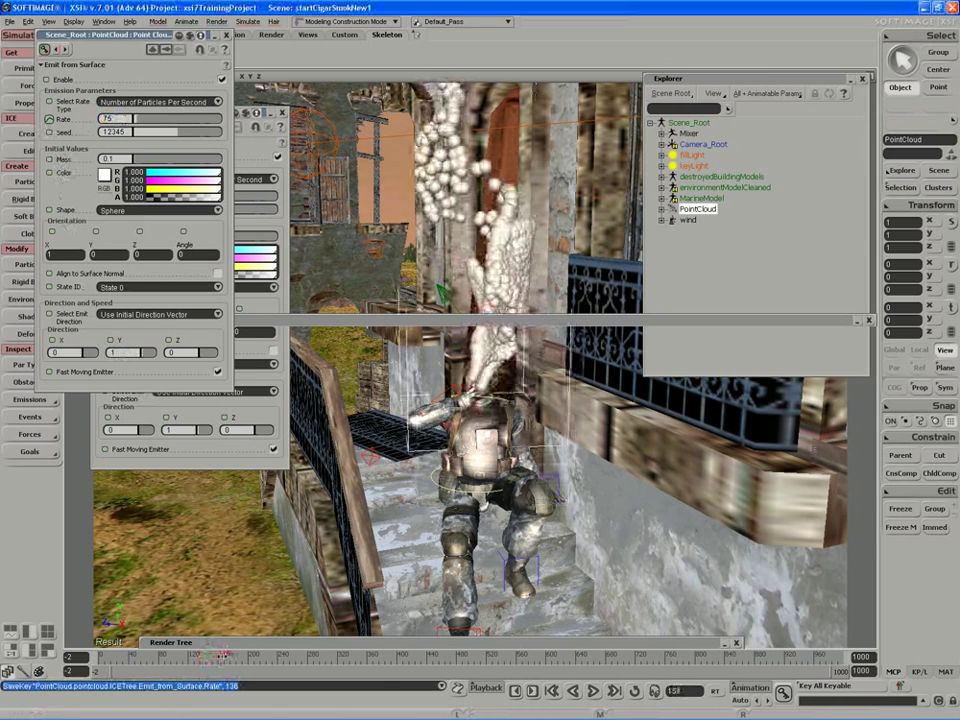
Go to frame 174, set the emission Rate to 22 and key it
{"action": "left_click_drag", "start_coordinate": [227, 657], "coordinate": [230, 657]}
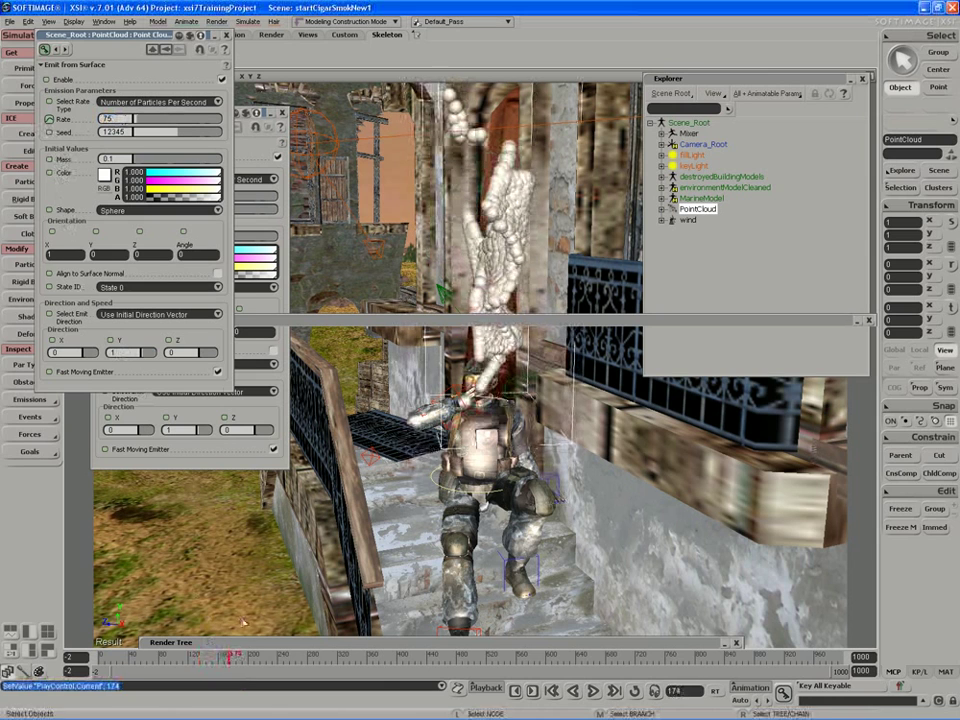
{"action": "left_click_drag", "start_coordinate": [118, 119], "coordinate": [104, 119]}
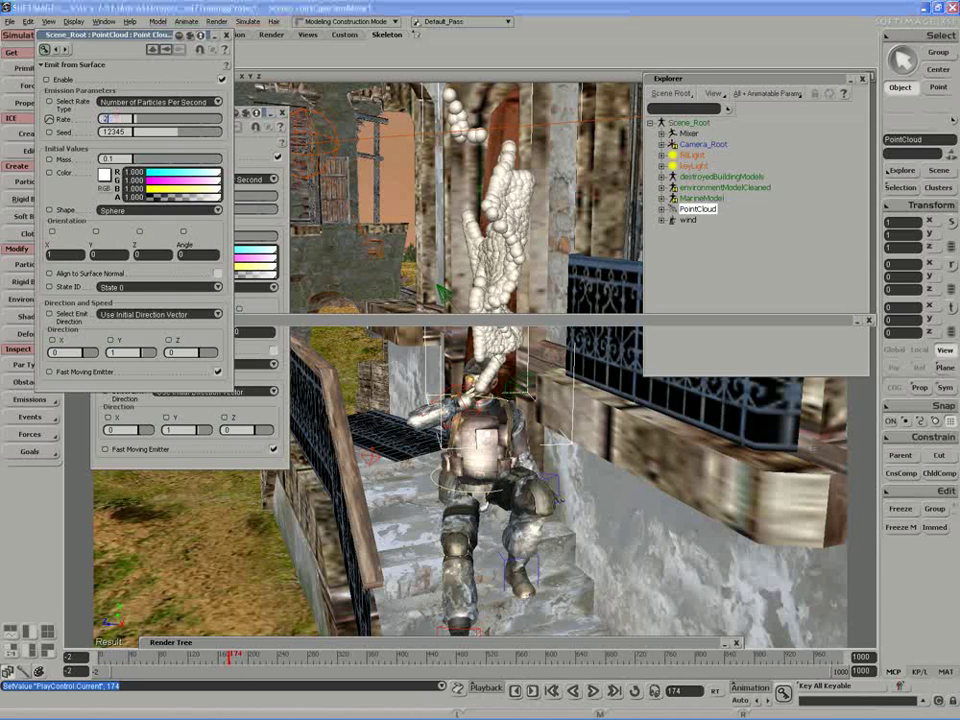
{"action": "type", "text": "22"}
{"action": "key", "text": "Return"}
{"action": "left_click", "coordinate": [49, 119]}
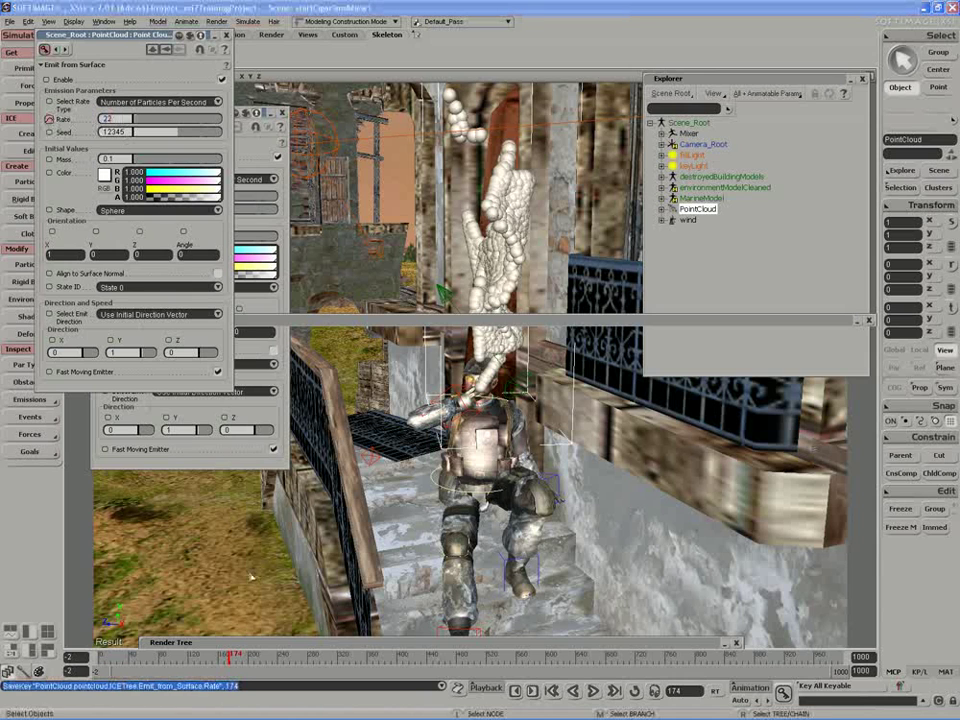
Go to frame 187, lower the emission Rate to 13.837 and key it
{"action": "left_click_drag", "start_coordinate": [229, 657], "coordinate": [243, 657]}
{"action": "left_click_drag", "start_coordinate": [152, 117], "coordinate": [125, 120]}
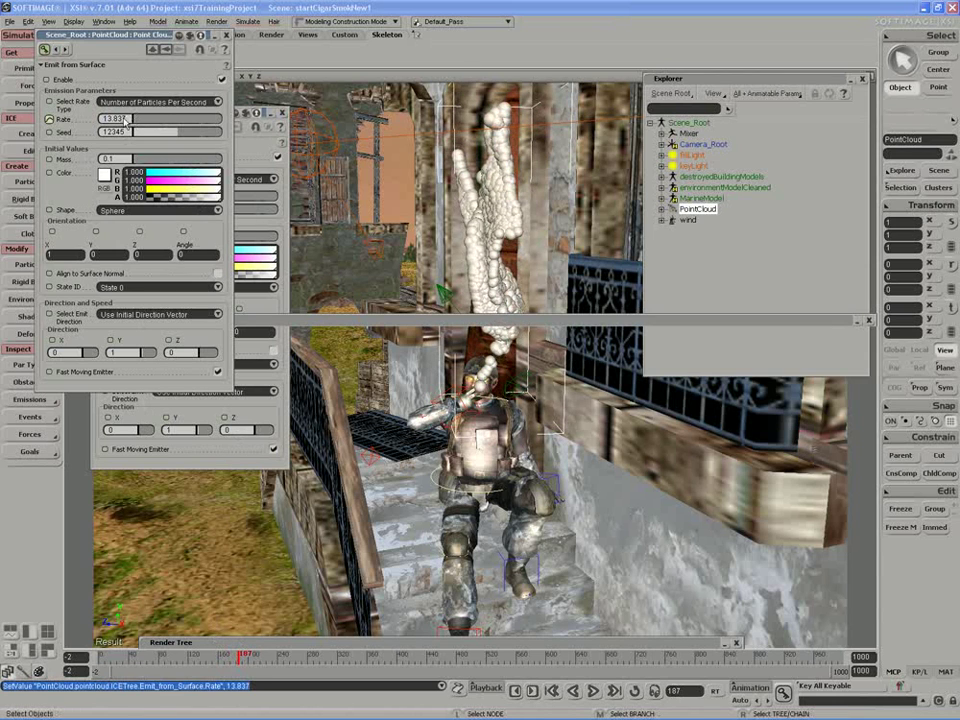
{"action": "left_click", "coordinate": [49, 119]}
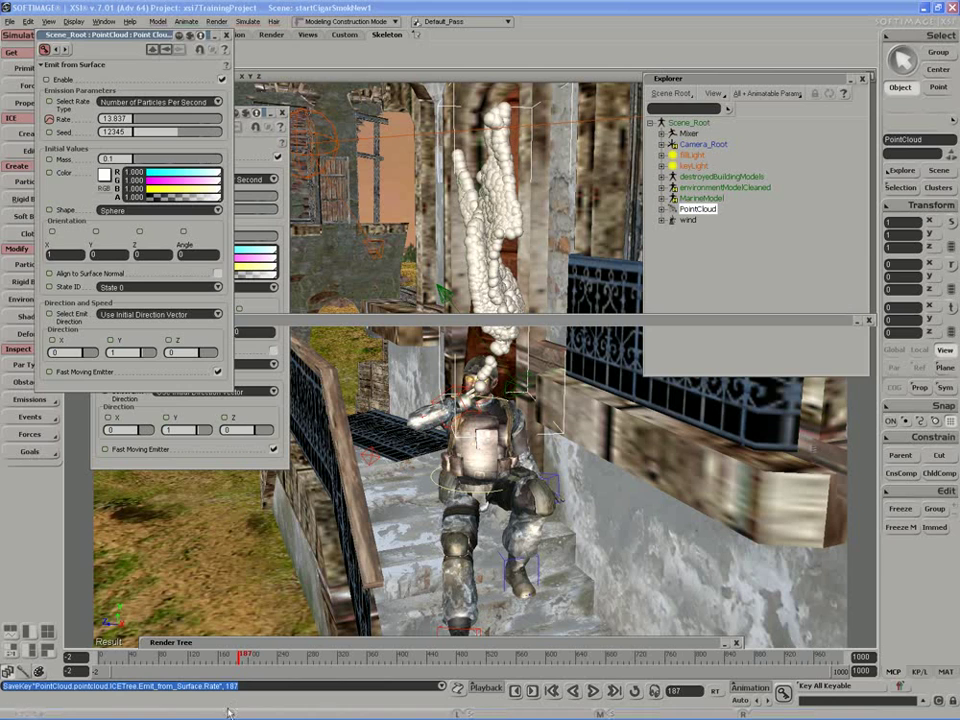
Go to frame 191, restore the emission Rate to 1000 and key it
{"action": "left_click", "coordinate": [240, 656]}
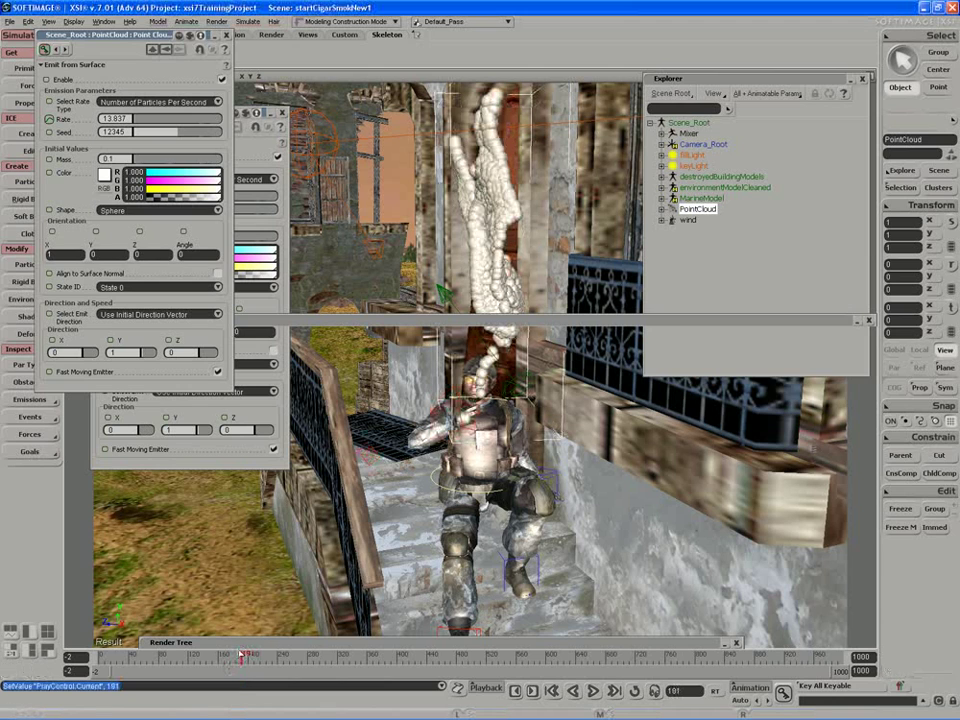
{"action": "left_click", "coordinate": [113, 119]}
{"action": "type", "text": "100"}
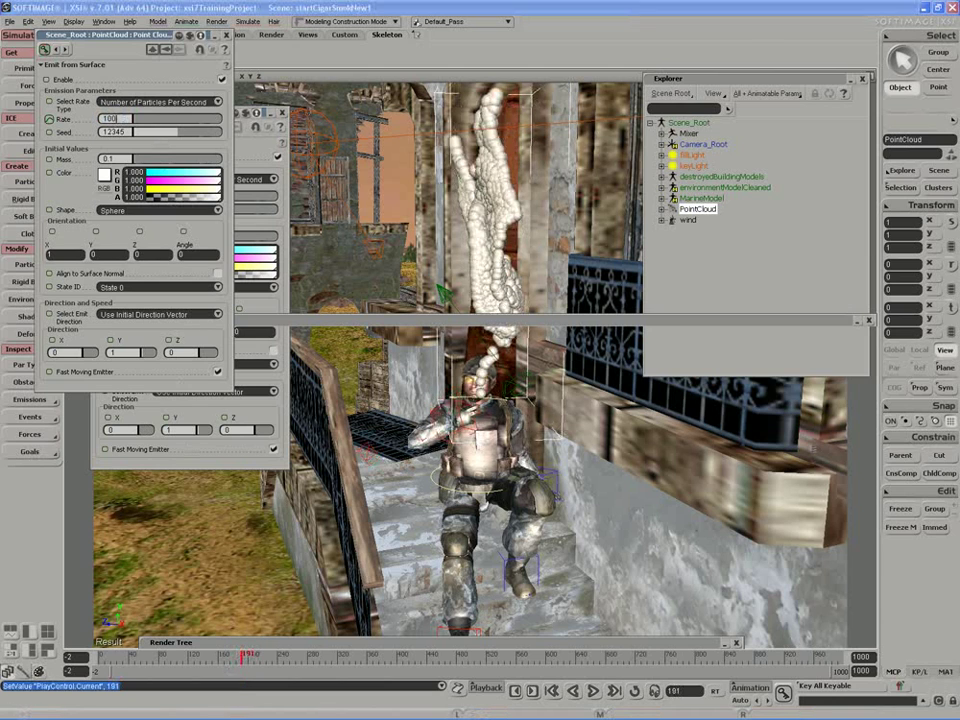
{"action": "type", "text": "0"}
{"action": "key", "text": "Return"}
{"action": "left_click", "coordinate": [49, 120]}
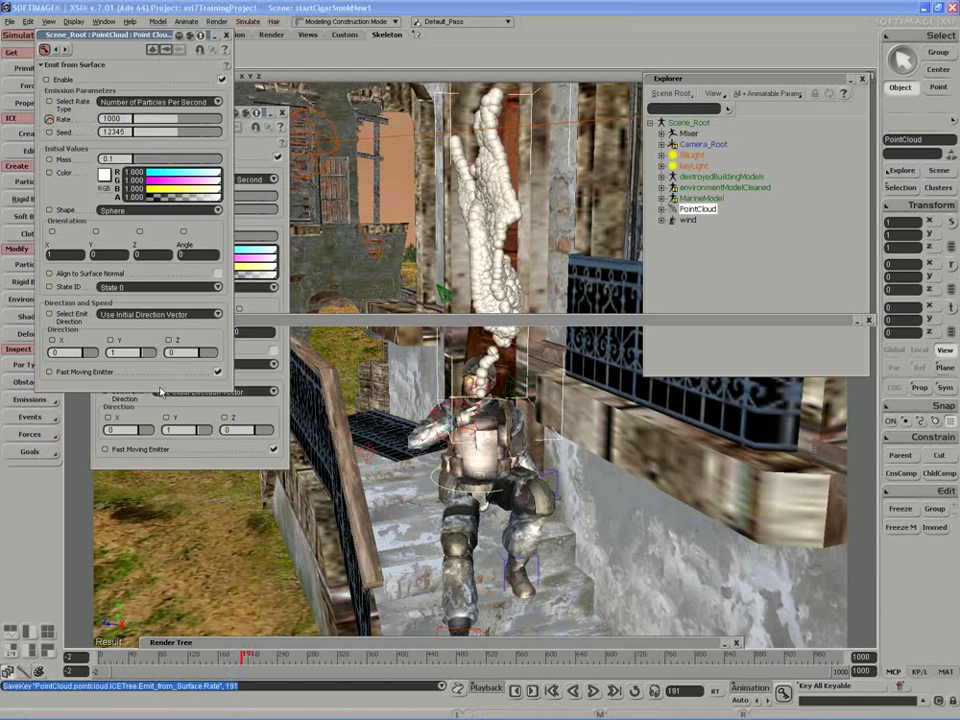
Play the simulation to review the smoke with the animated emission rate, stop it and return to frame -2
{"action": "left_click", "coordinate": [594, 692]}
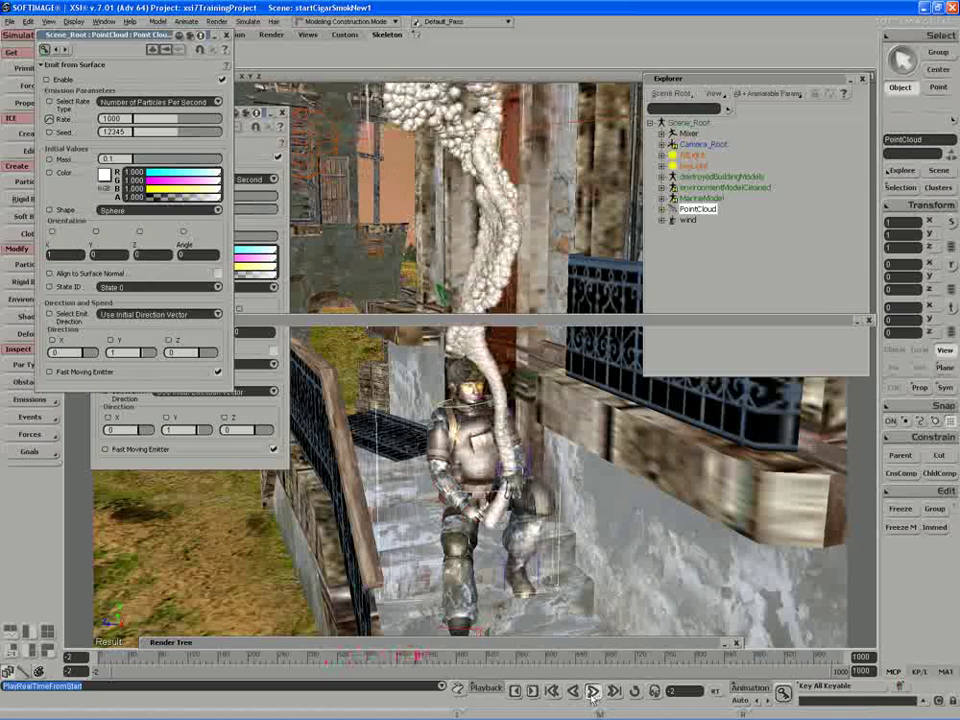
{"action": "left_click", "coordinate": [592, 693]}
{"action": "left_click_drag", "start_coordinate": [390, 658], "coordinate": [88, 655]}
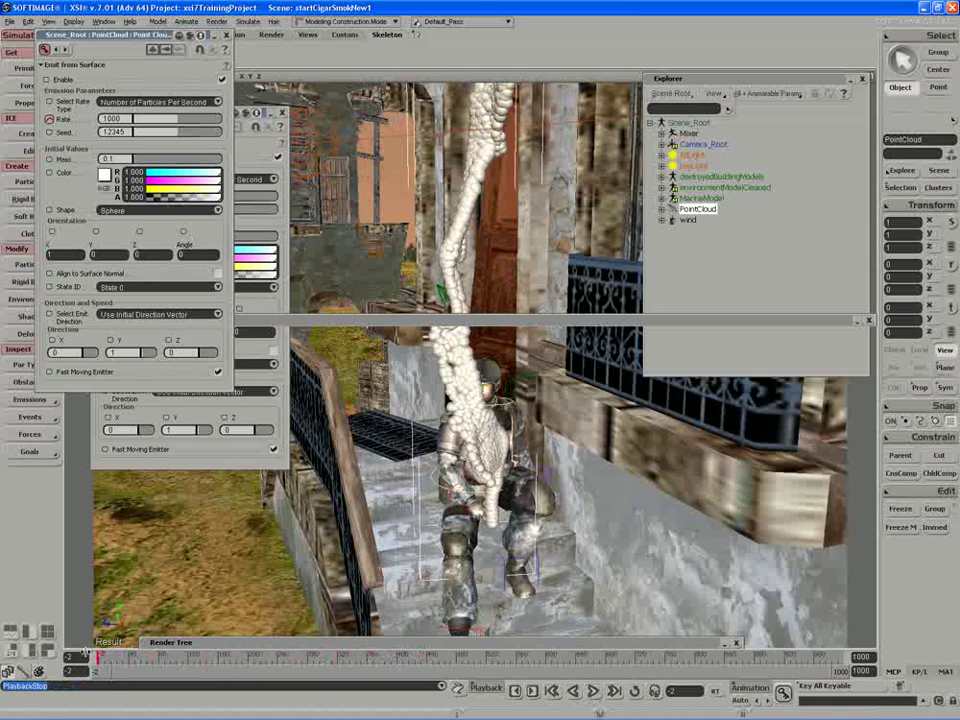